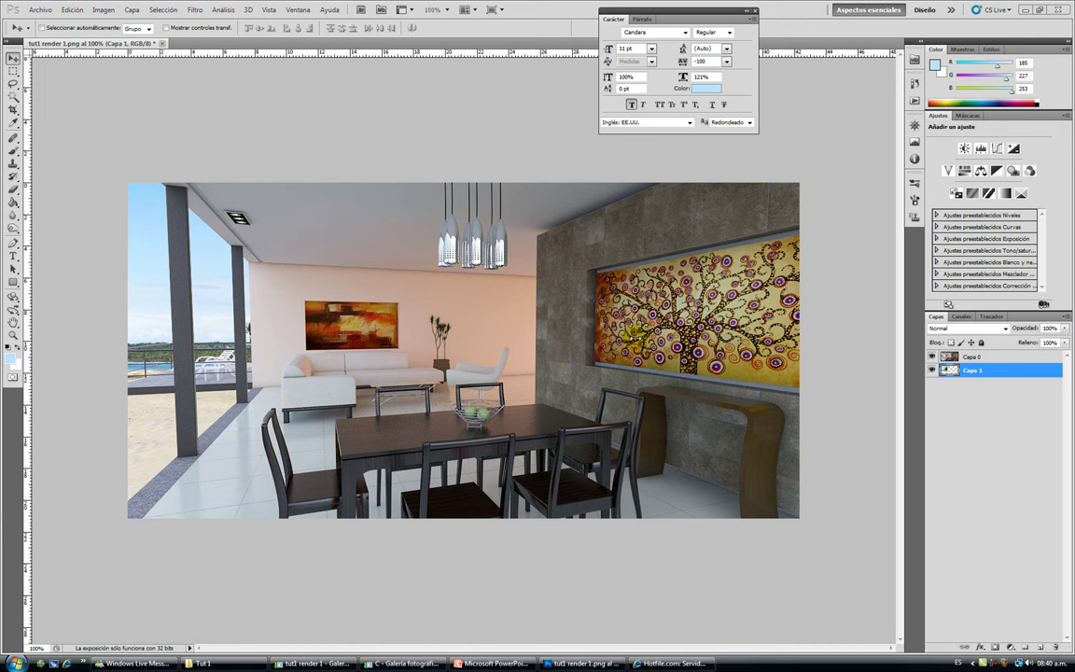
Apply Replace Color to Capa 0, sampling the dark chairs, with tolerance 54 and slightly adjusted lightness
{"action": "left_click", "coordinate": [1001, 369]}
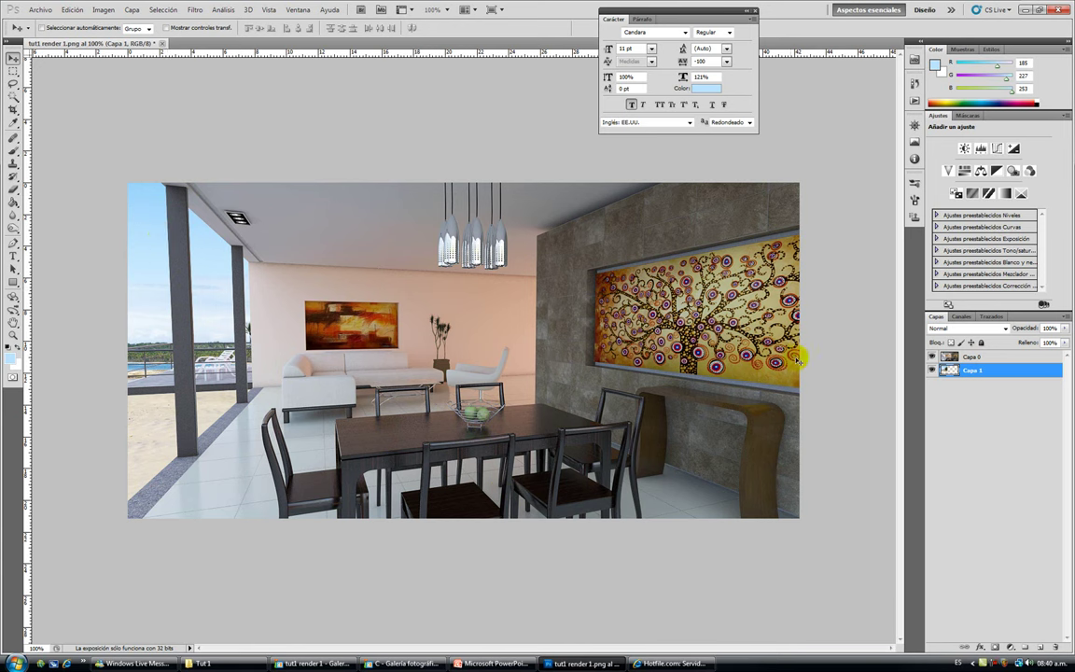
{"action": "left_click", "coordinate": [991, 359]}
{"action": "left_click", "coordinate": [102, 11]}
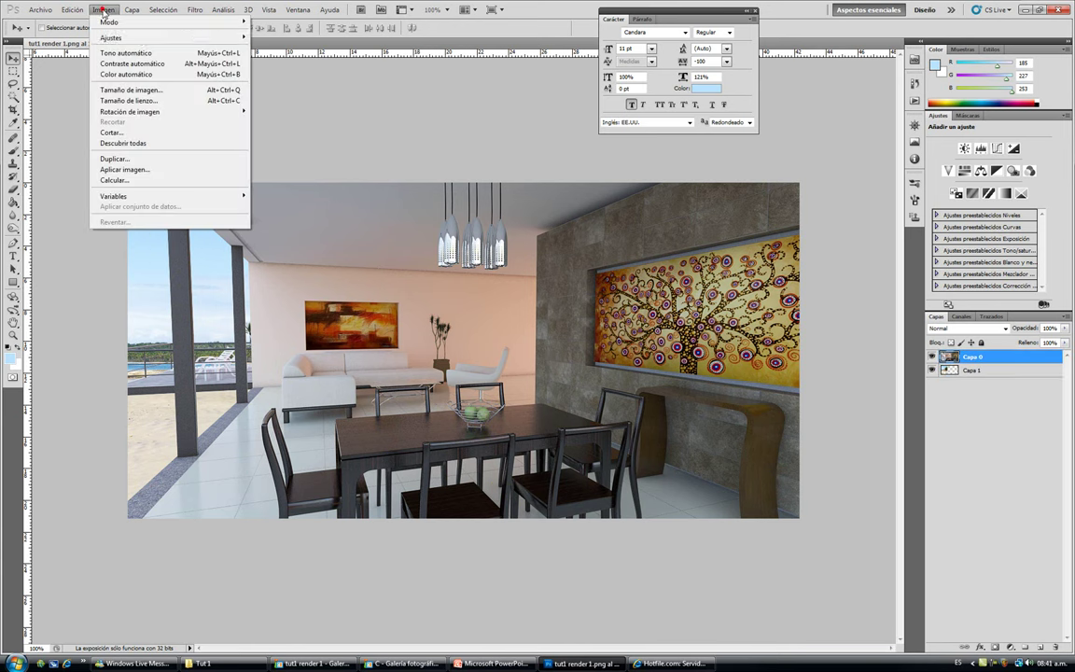
{"action": "mouse_move", "coordinate": [140, 38]}
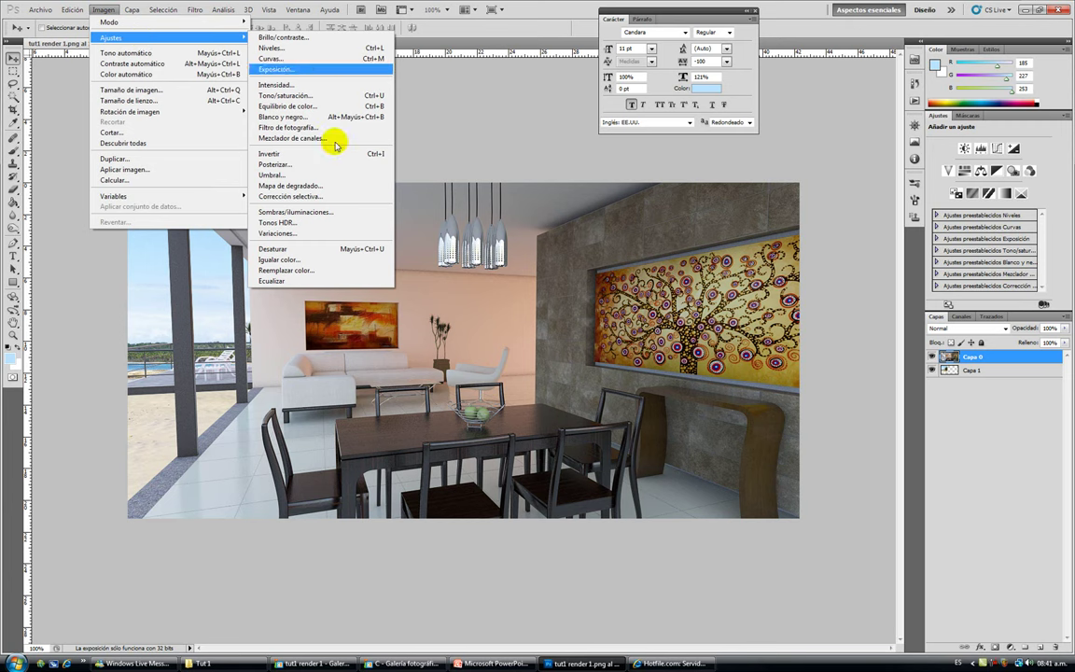
{"action": "left_click", "coordinate": [341, 269]}
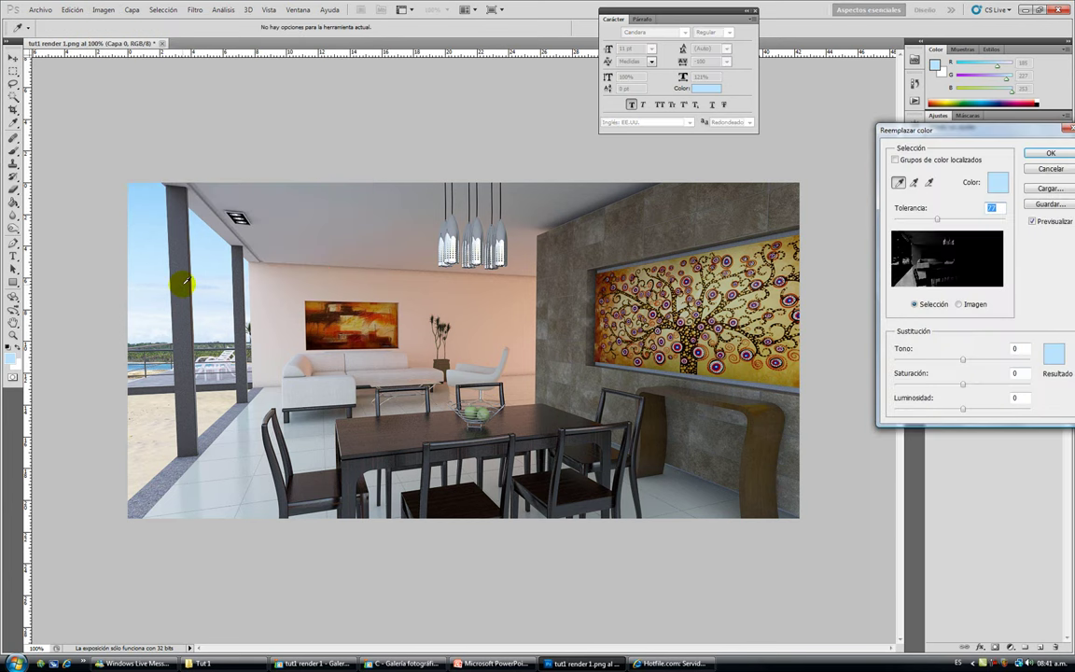
{"action": "left_click", "coordinate": [183, 283]}
{"action": "left_click_drag", "start_coordinate": [937, 218], "coordinate": [924, 219]}
{"action": "left_click_drag", "start_coordinate": [960, 408], "coordinate": [948, 410]}
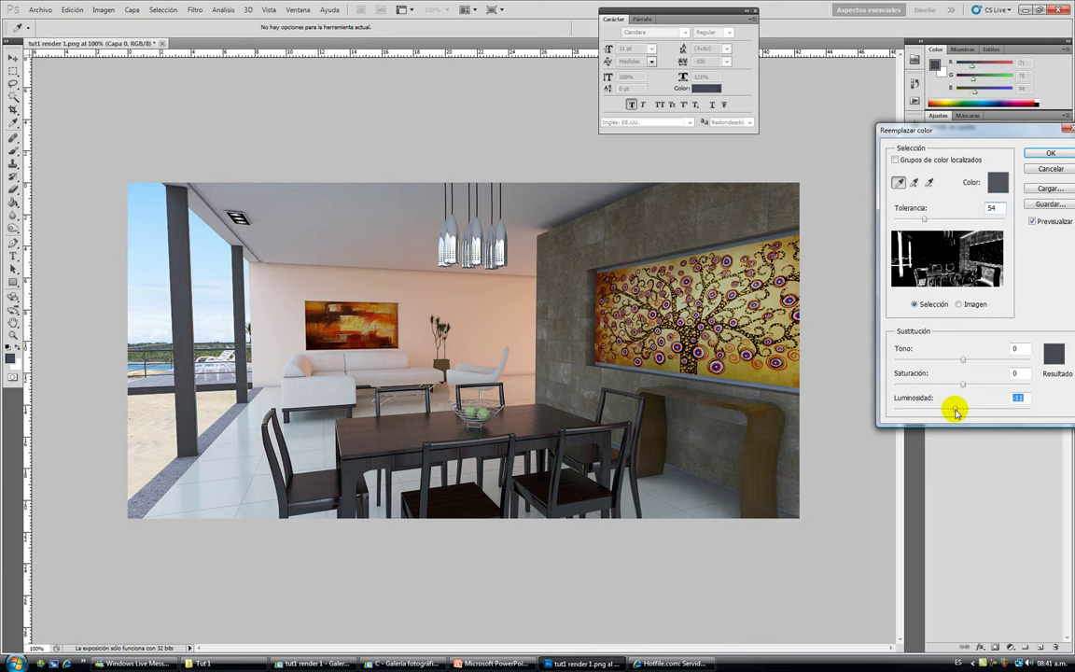
{"action": "left_click", "coordinate": [1045, 152]}
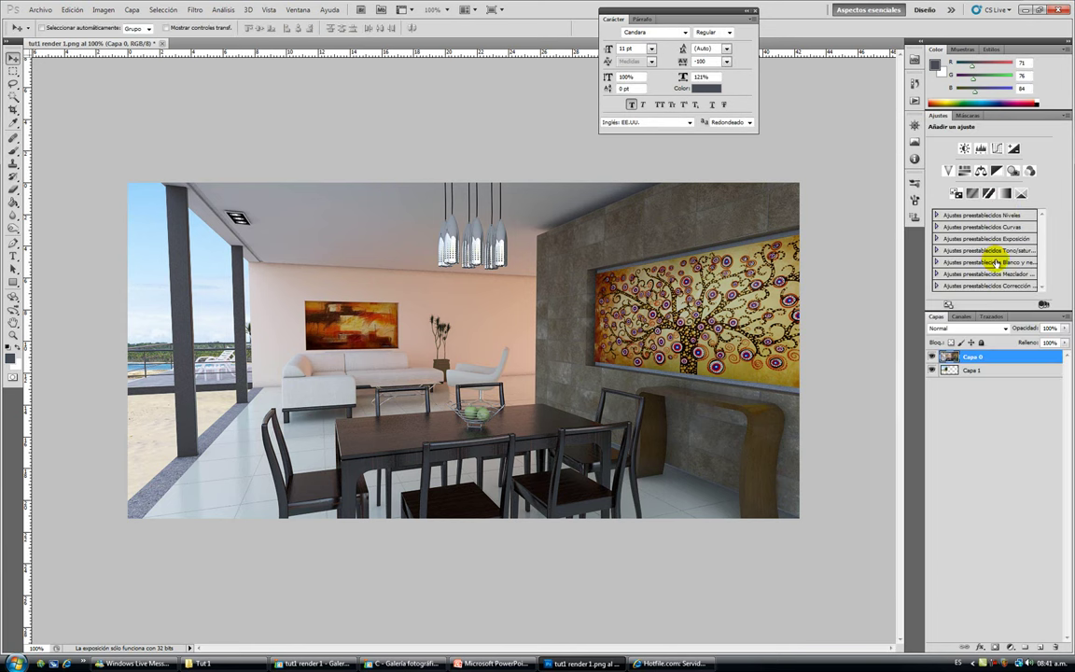
Open Unsharp Mask on Capa 0 and raise the amount from 100 to 441
{"action": "left_click", "coordinate": [197, 11]}
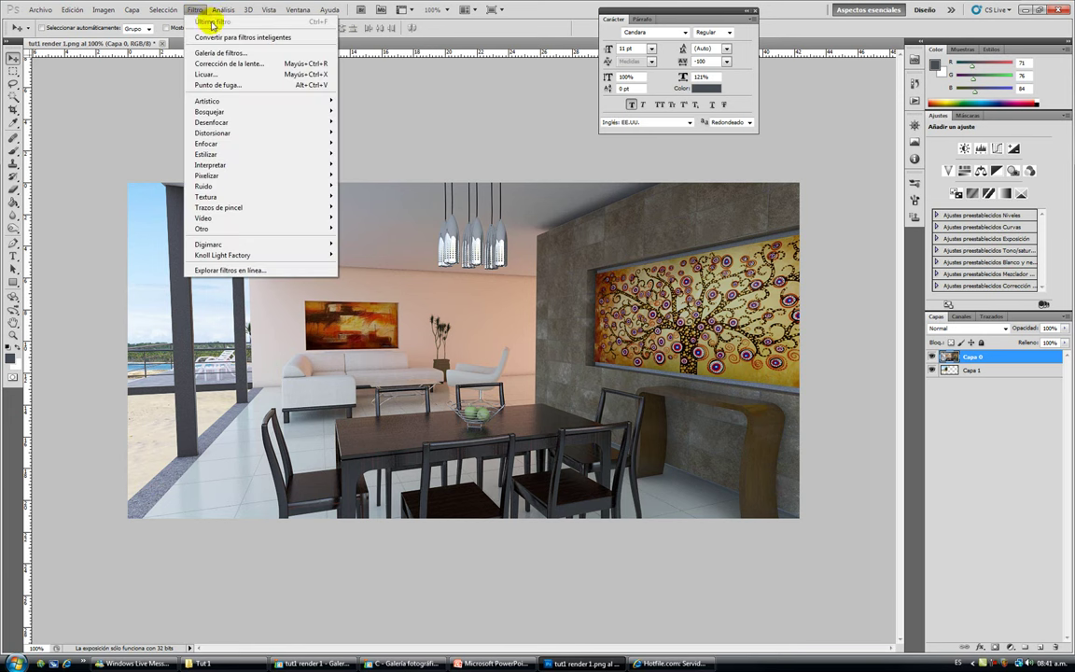
{"action": "mouse_move", "coordinate": [276, 146]}
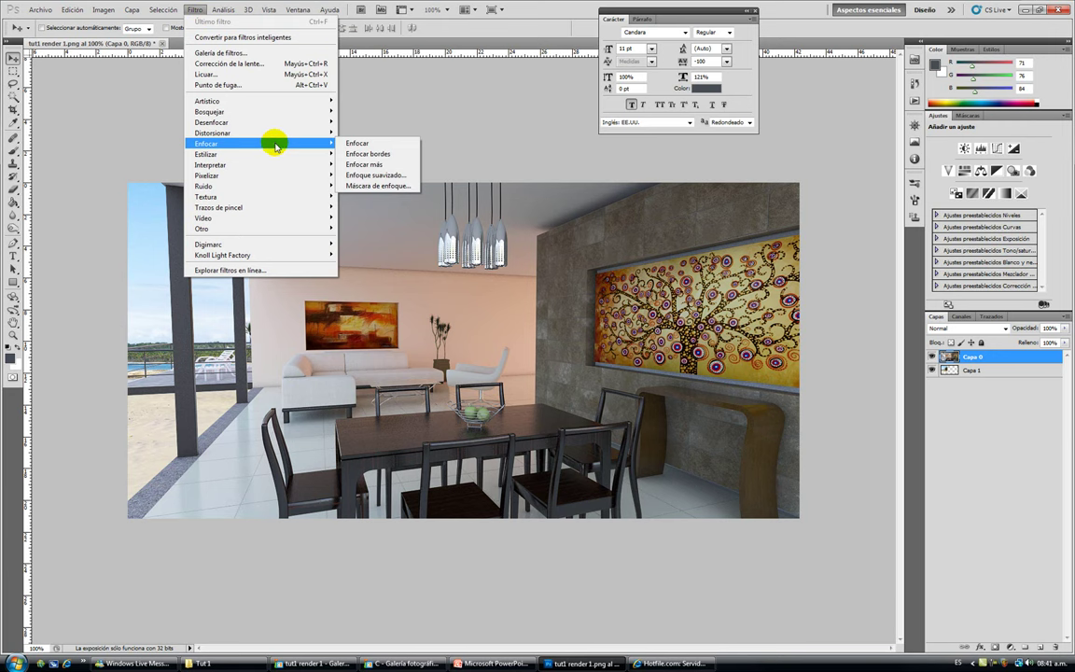
{"action": "left_click", "coordinate": [382, 185]}
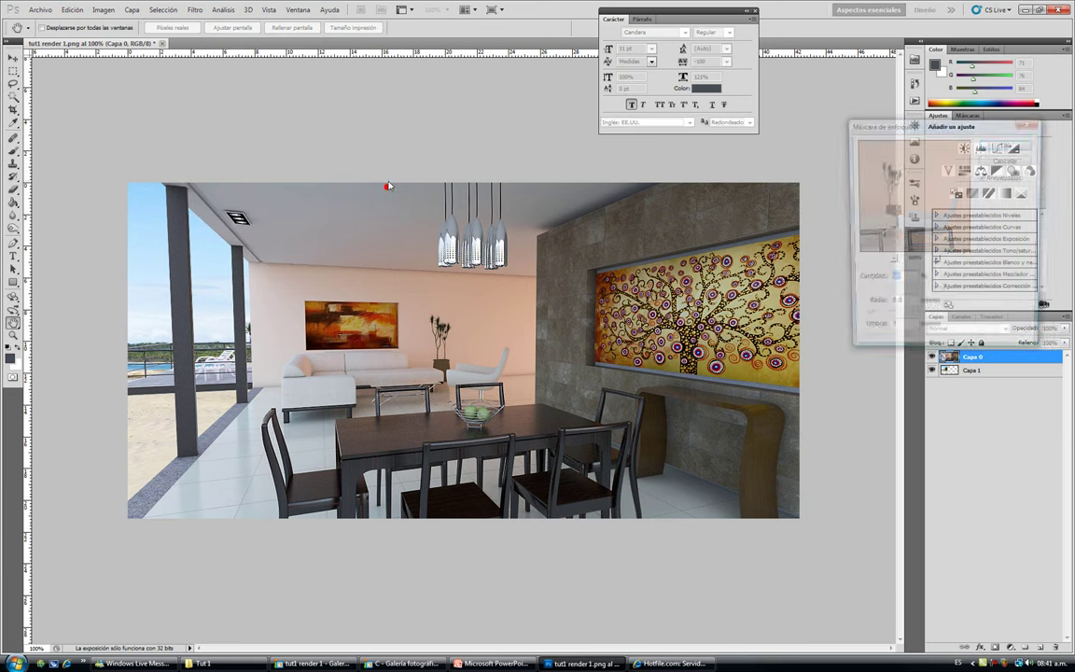
{"action": "left_click_drag", "start_coordinate": [941, 294], "coordinate": [942, 295]}
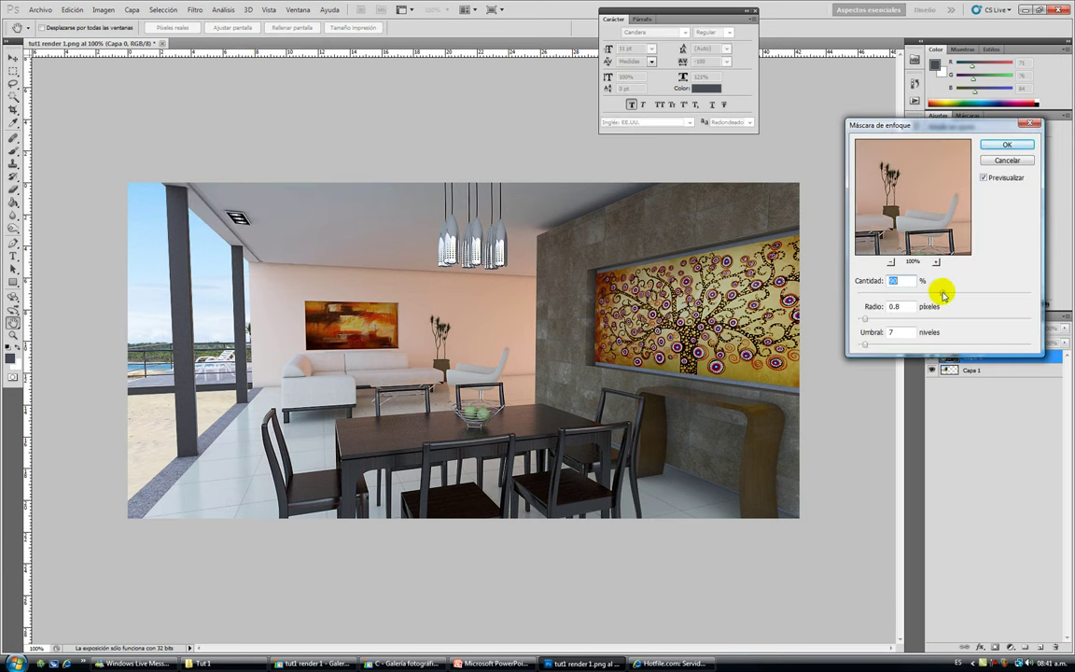
{"action": "left_click", "coordinate": [956, 295]}
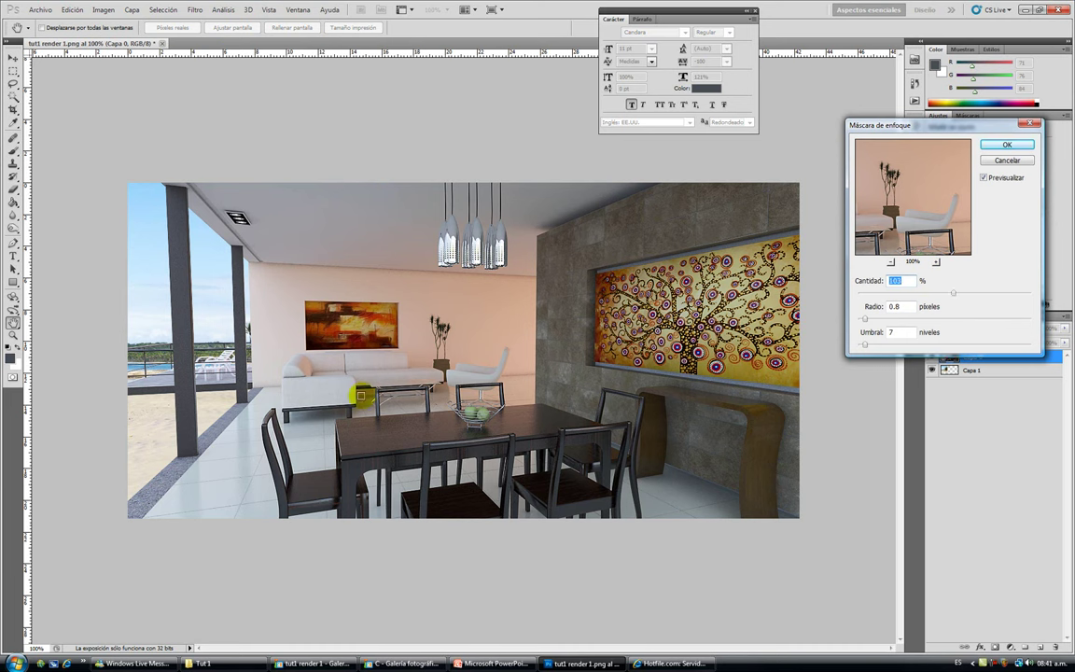
{"action": "left_click", "coordinate": [953, 293]}
{"action": "mouse_move", "coordinate": [1017, 295]}
{"action": "left_mouse_down"}
{"action": "mouse_move", "coordinate": [1026, 290]}
{"action": "mouse_move", "coordinate": [981, 314]}
{"action": "mouse_move", "coordinate": [978, 305]}
{"action": "mouse_move", "coordinate": [1030, 295]}
{"action": "left_mouse_up"}
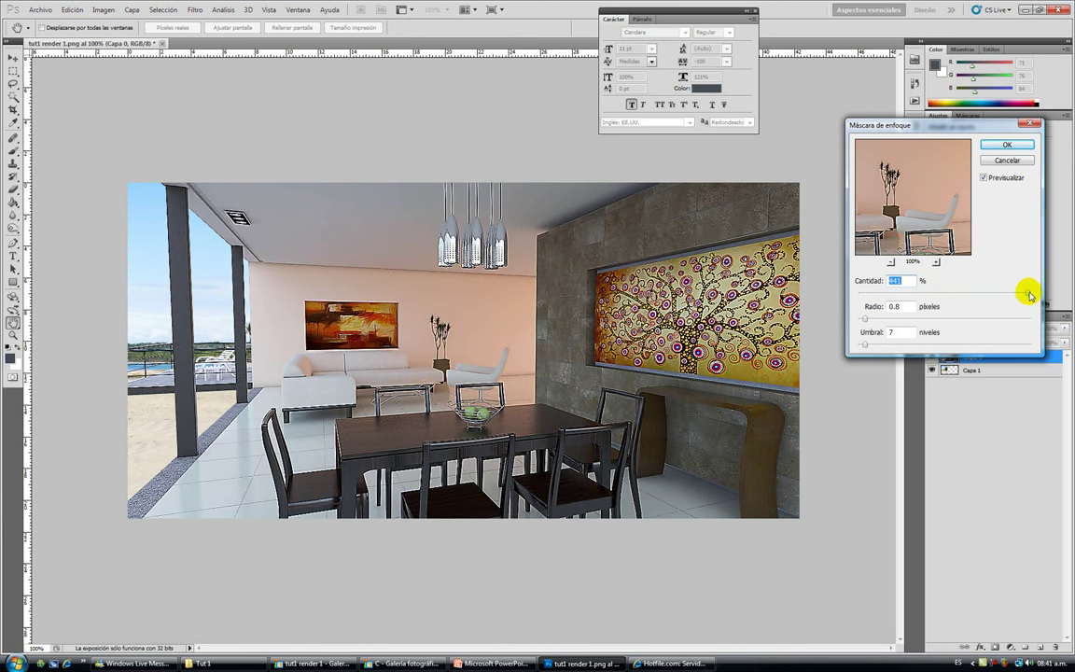
Tune Unsharp Mask to amount 125, radius 0.8 pixels and threshold 6 levels
{"action": "mouse_move", "coordinate": [868, 323]}
{"action": "left_mouse_down"}
{"action": "mouse_move", "coordinate": [920, 323]}
{"action": "mouse_move", "coordinate": [864, 318]}
{"action": "left_mouse_up"}
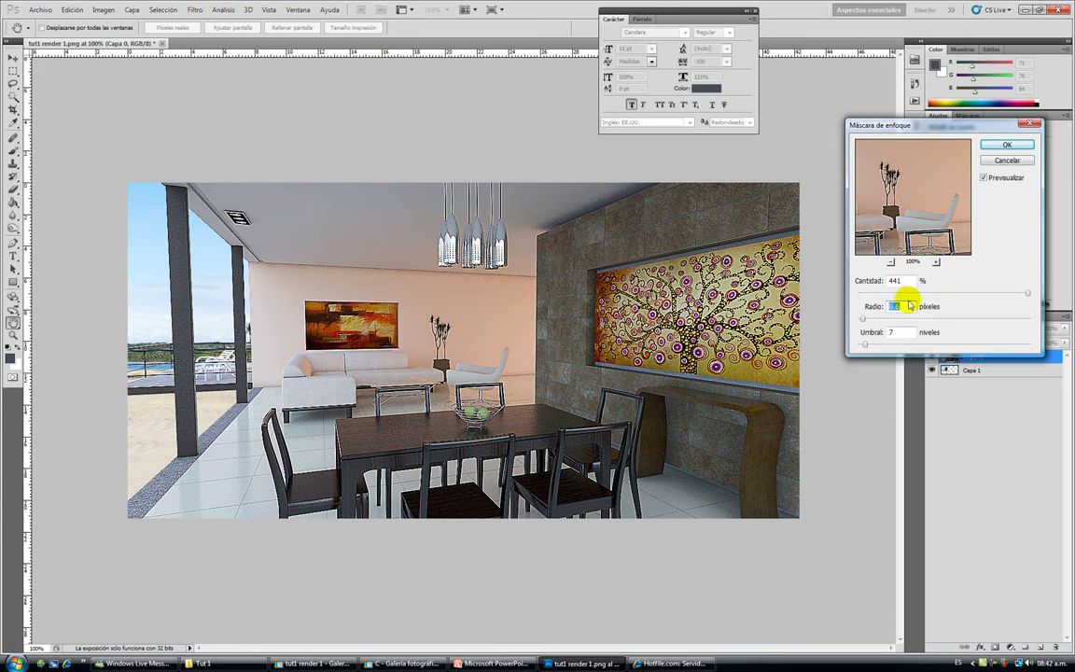
{"action": "left_click_drag", "start_coordinate": [864, 345], "coordinate": [869, 341]}
{"action": "left_click_drag", "start_coordinate": [1027, 293], "coordinate": [962, 295]}
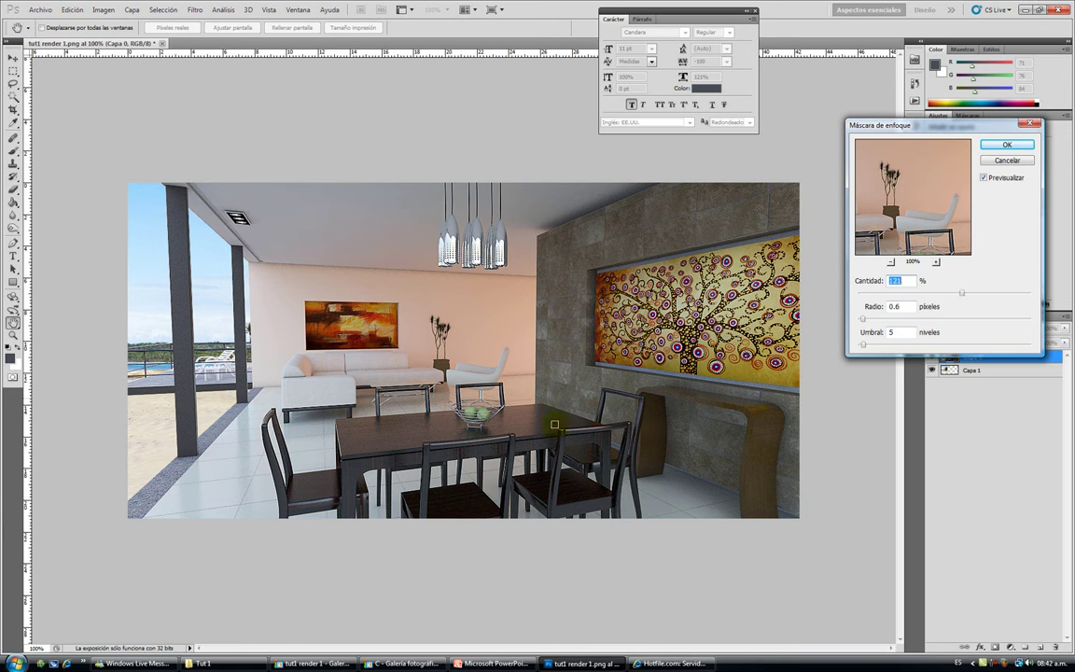
{"action": "left_click_drag", "start_coordinate": [962, 295], "coordinate": [946, 291]}
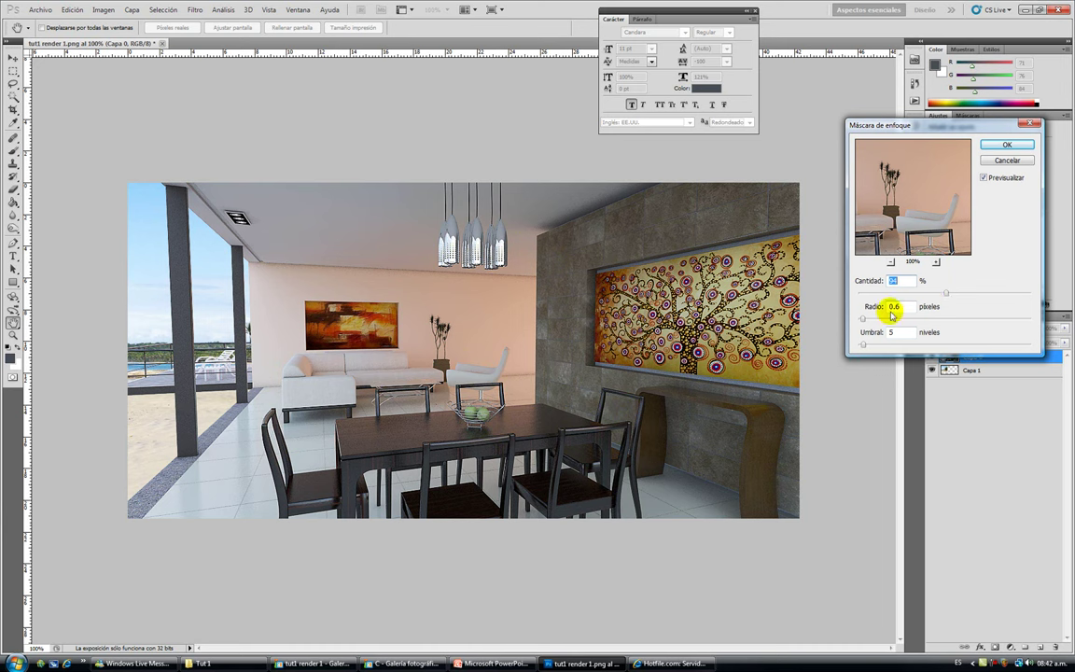
{"action": "left_click_drag", "start_coordinate": [862, 319], "coordinate": [865, 321]}
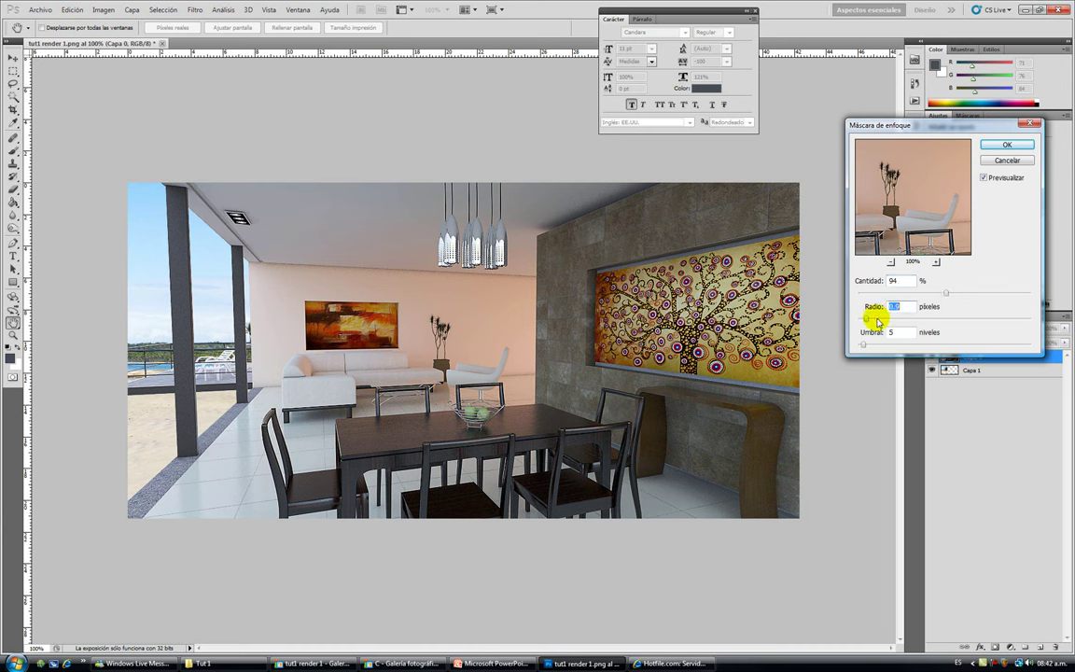
{"action": "left_click_drag", "start_coordinate": [945, 293], "coordinate": [942, 295]}
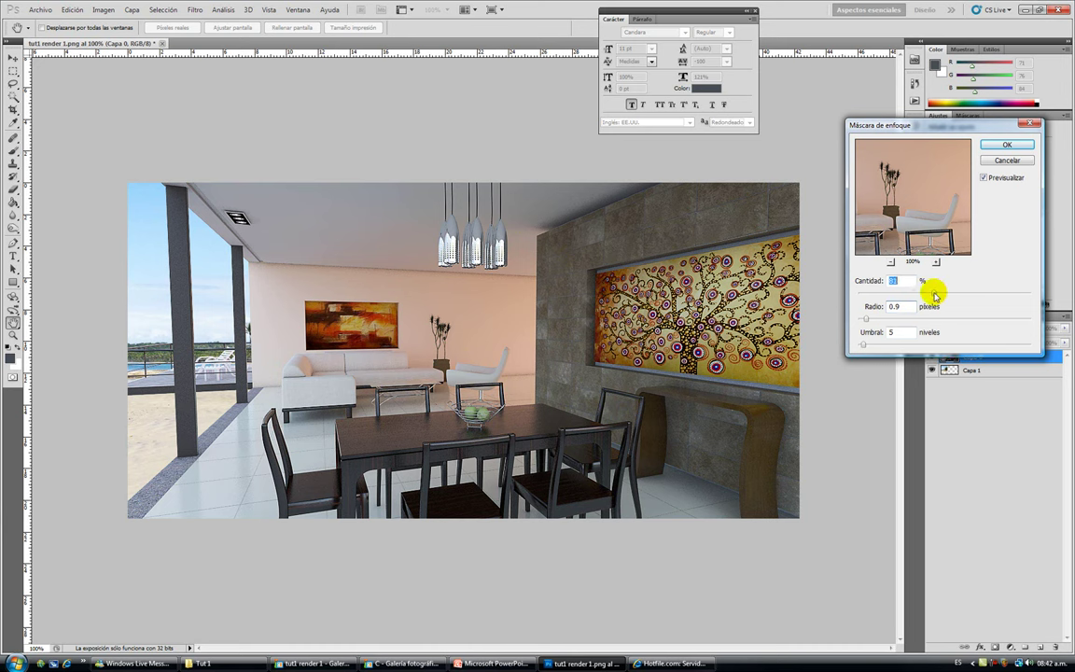
{"action": "mouse_move", "coordinate": [862, 344]}
{"action": "left_mouse_down"}
{"action": "mouse_move", "coordinate": [938, 345]}
{"action": "mouse_move", "coordinate": [866, 345]}
{"action": "left_mouse_up"}
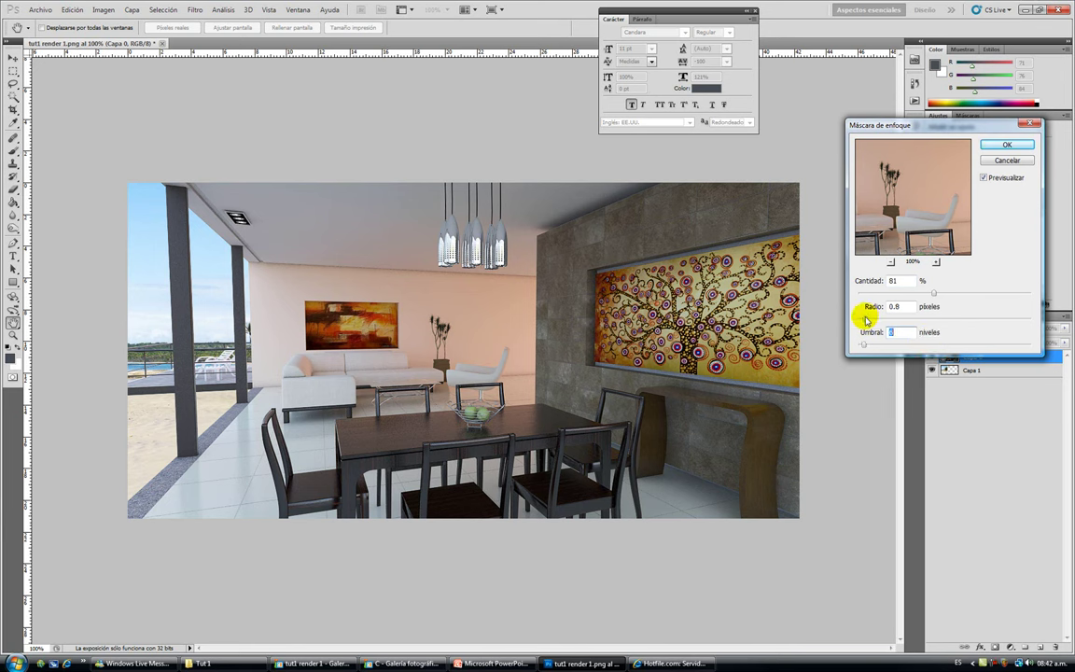
{"action": "left_click_drag", "start_coordinate": [934, 293], "coordinate": [941, 295]}
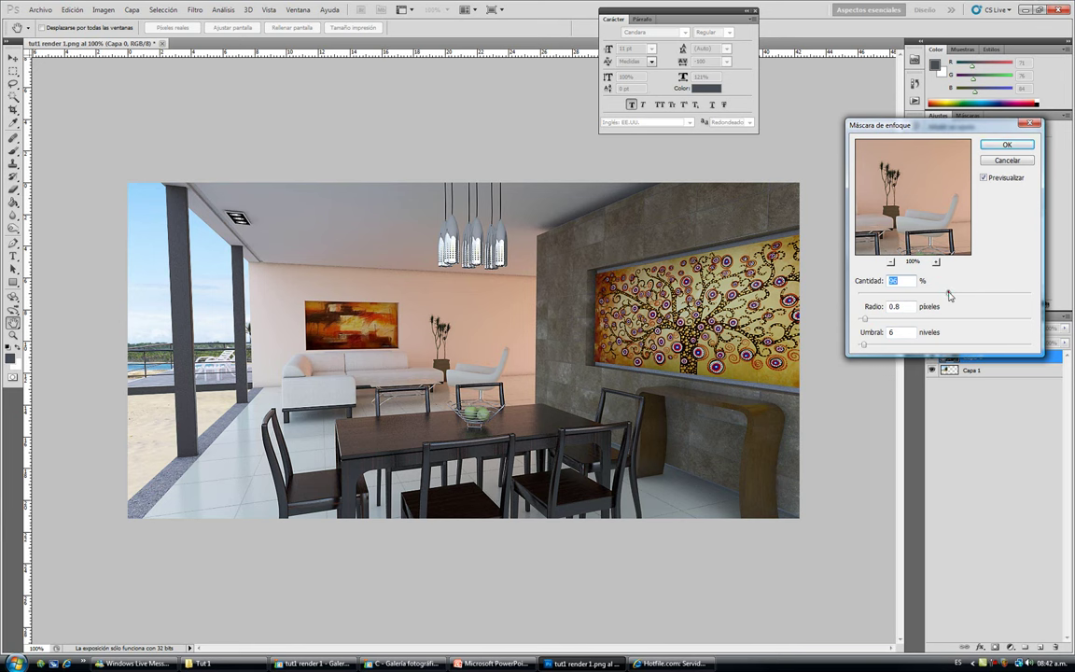
{"action": "mouse_move", "coordinate": [953, 295]}
{"action": "left_mouse_down"}
{"action": "mouse_move", "coordinate": [978, 296]}
{"action": "mouse_move", "coordinate": [952, 293]}
{"action": "left_mouse_up"}
Confirm the Unsharp Mask sharpening on Capa 0
{"action": "left_click", "coordinate": [1005, 145]}
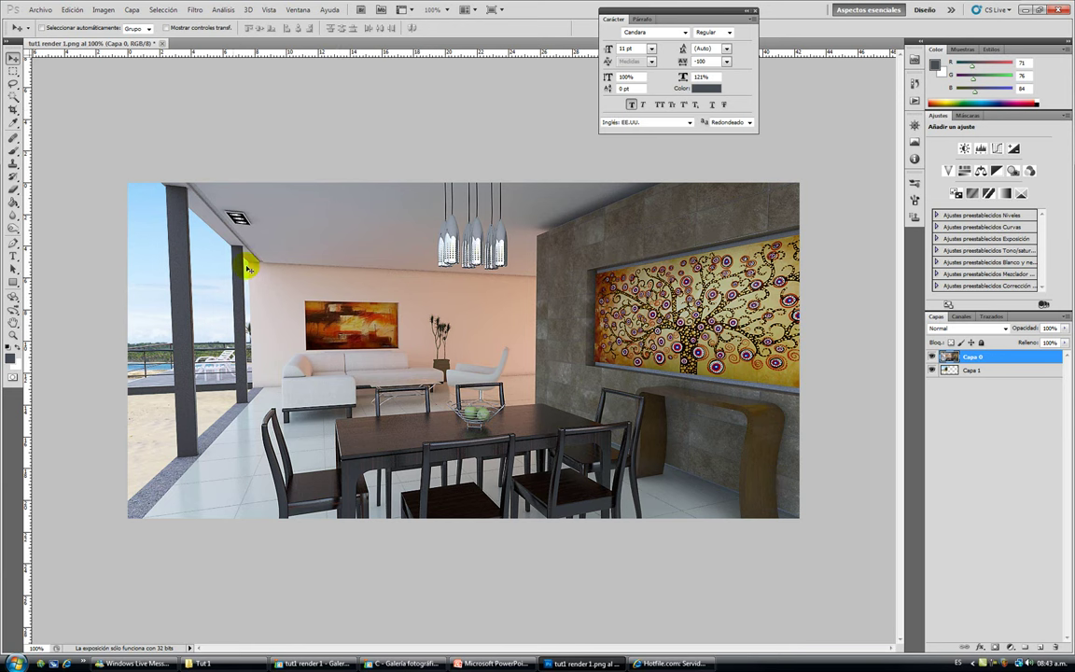
Apply Diffuse Glow to Capa 0 with a slightly adjusted clear amount
{"action": "left_click", "coordinate": [194, 10]}
{"action": "mouse_move", "coordinate": [270, 131]}
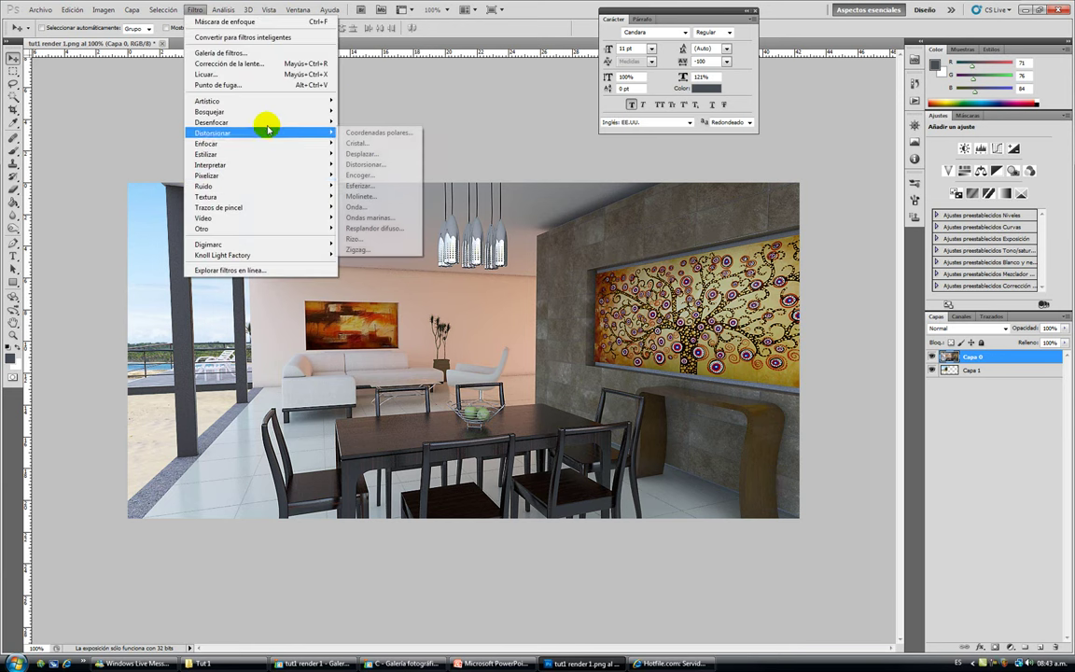
{"action": "left_click", "coordinate": [395, 227]}
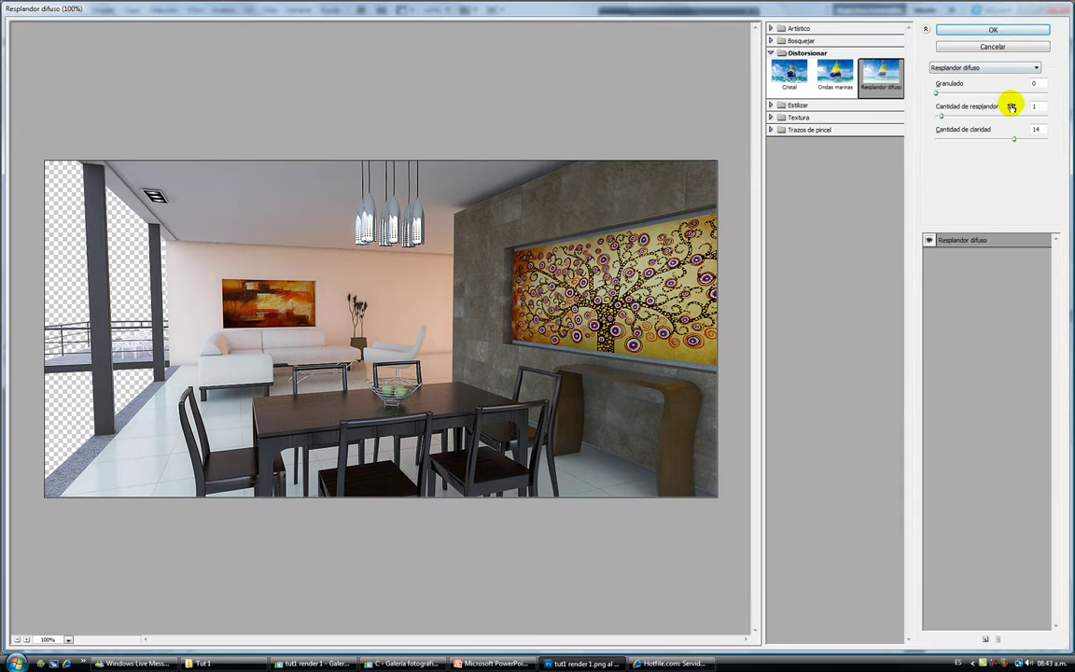
{"action": "left_click", "coordinate": [1015, 139]}
{"action": "mouse_move", "coordinate": [1014, 142]}
{"action": "left_mouse_down"}
{"action": "mouse_move", "coordinate": [1039, 133]}
{"action": "mouse_move", "coordinate": [986, 139]}
{"action": "mouse_move", "coordinate": [1004, 140]}
{"action": "left_mouse_up"}
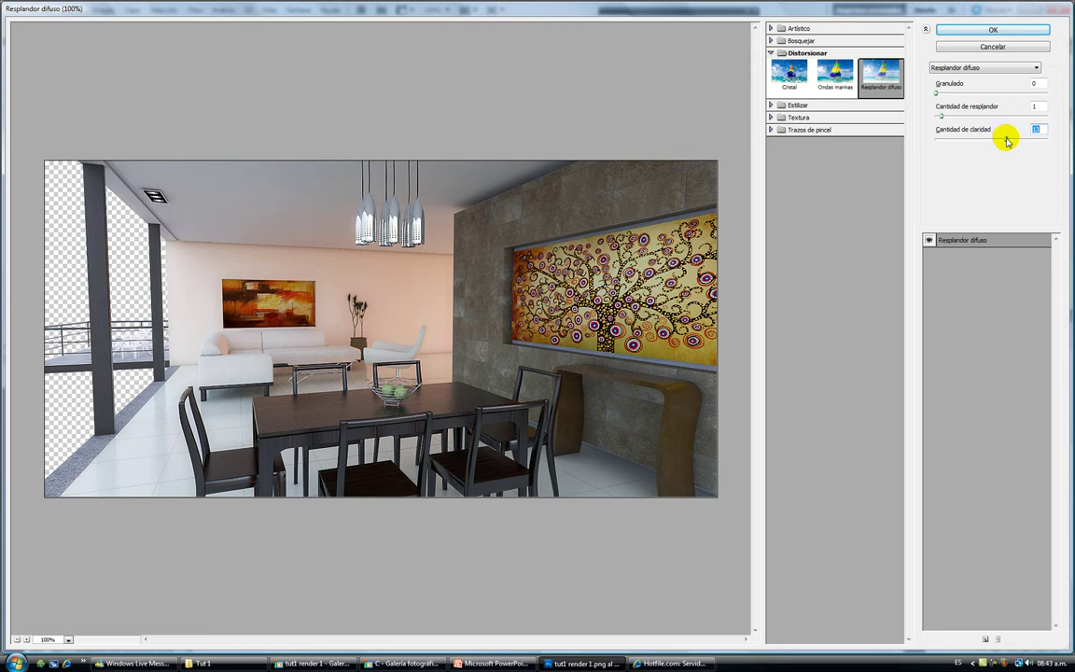
{"action": "left_click", "coordinate": [979, 31]}
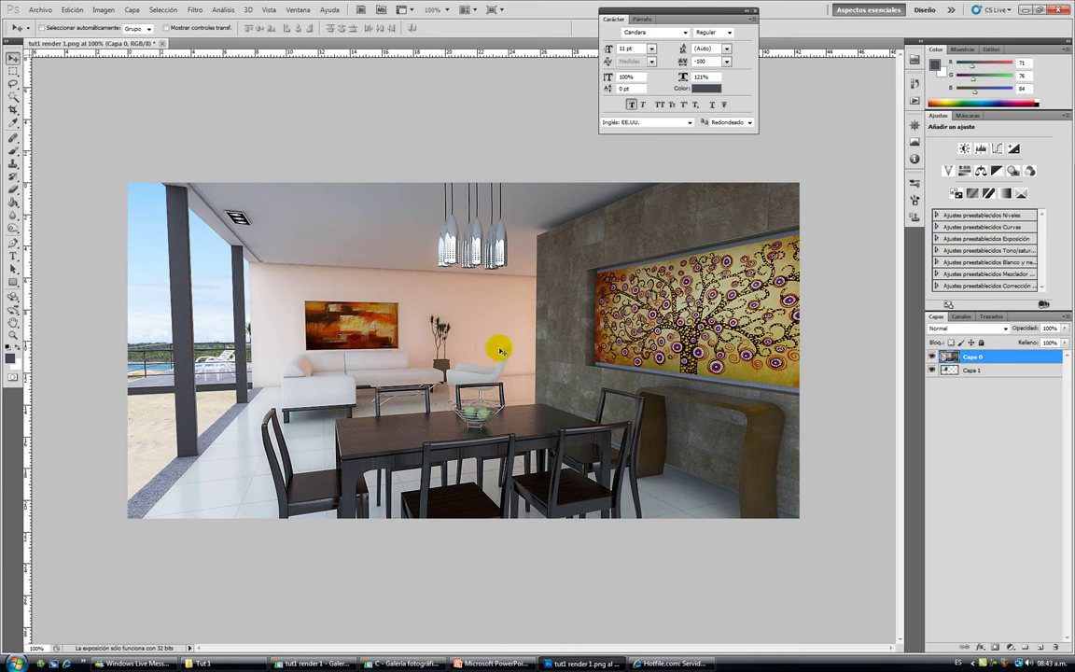
Apply Diffuse Glow again with the clear amount raised to about 15
{"action": "left_click", "coordinate": [194, 10]}
{"action": "left_click", "coordinate": [288, 132]}
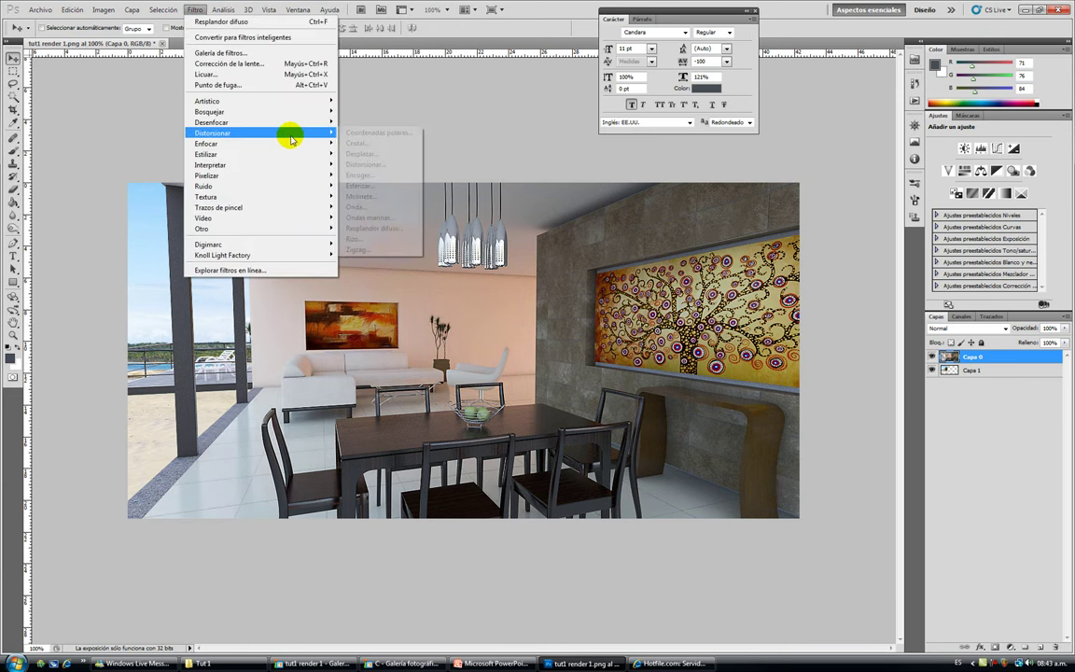
{"action": "left_click", "coordinate": [396, 229]}
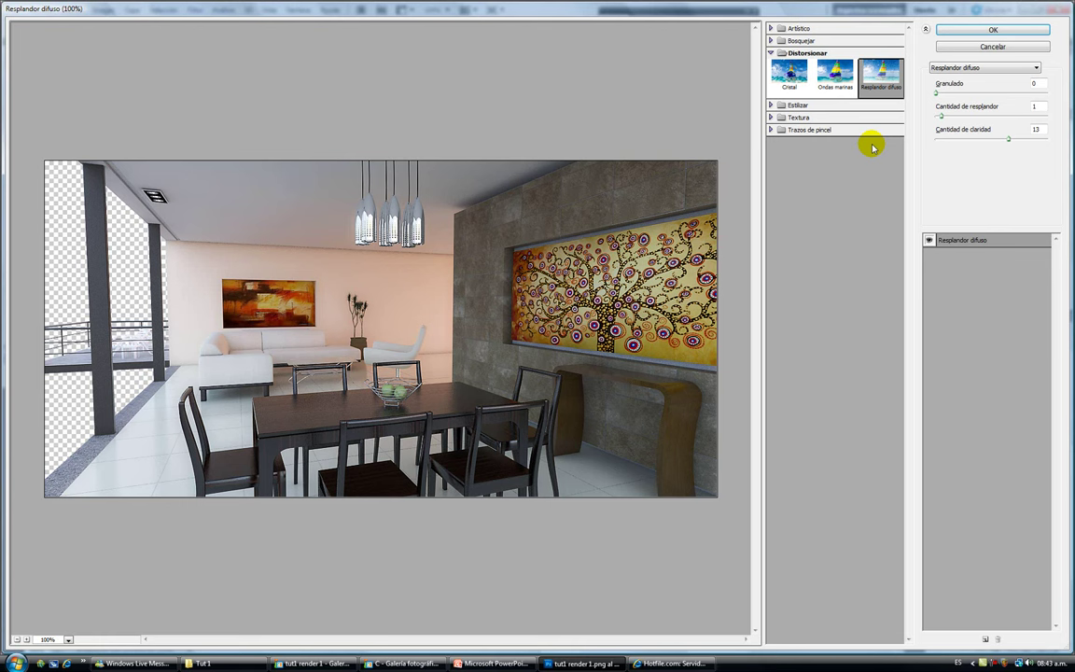
{"action": "left_click_drag", "start_coordinate": [1012, 140], "coordinate": [1027, 140]}
{"action": "left_click", "coordinate": [994, 29]}
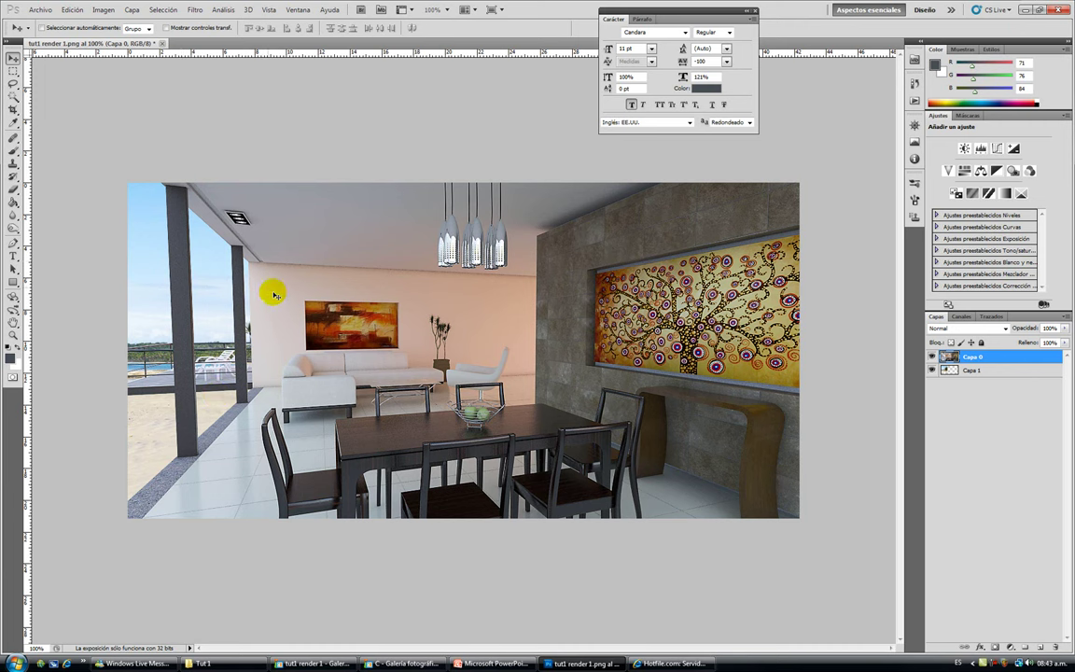
On Capa 1, apply Replace Color to the sky with tolerance 54 and luminosity +24
{"action": "left_click", "coordinate": [961, 370]}
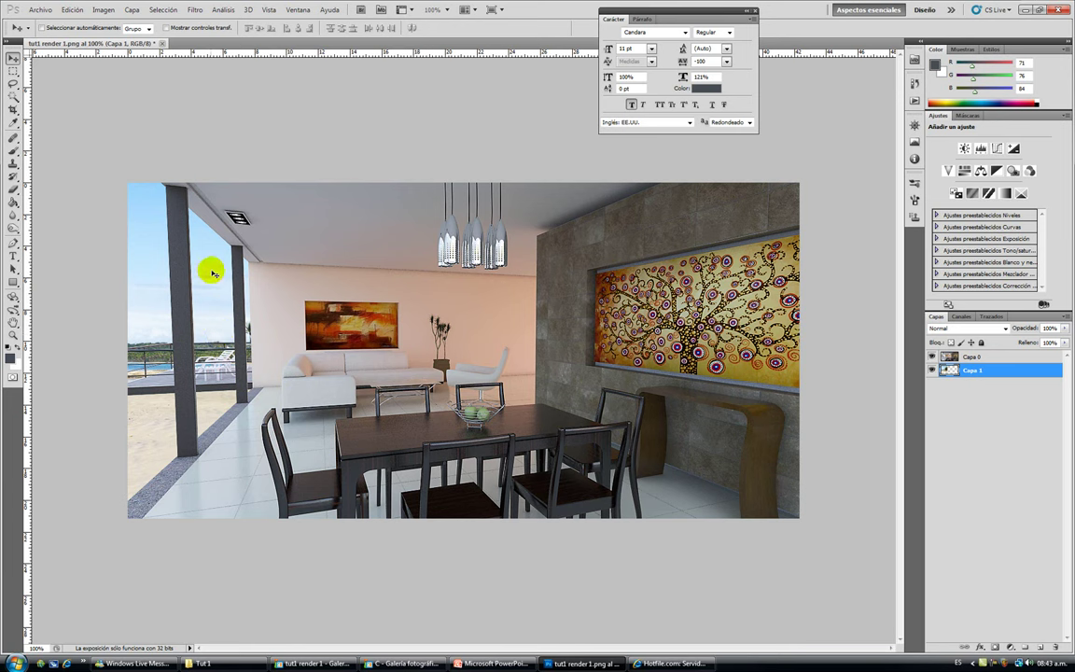
{"action": "left_click", "coordinate": [103, 10]}
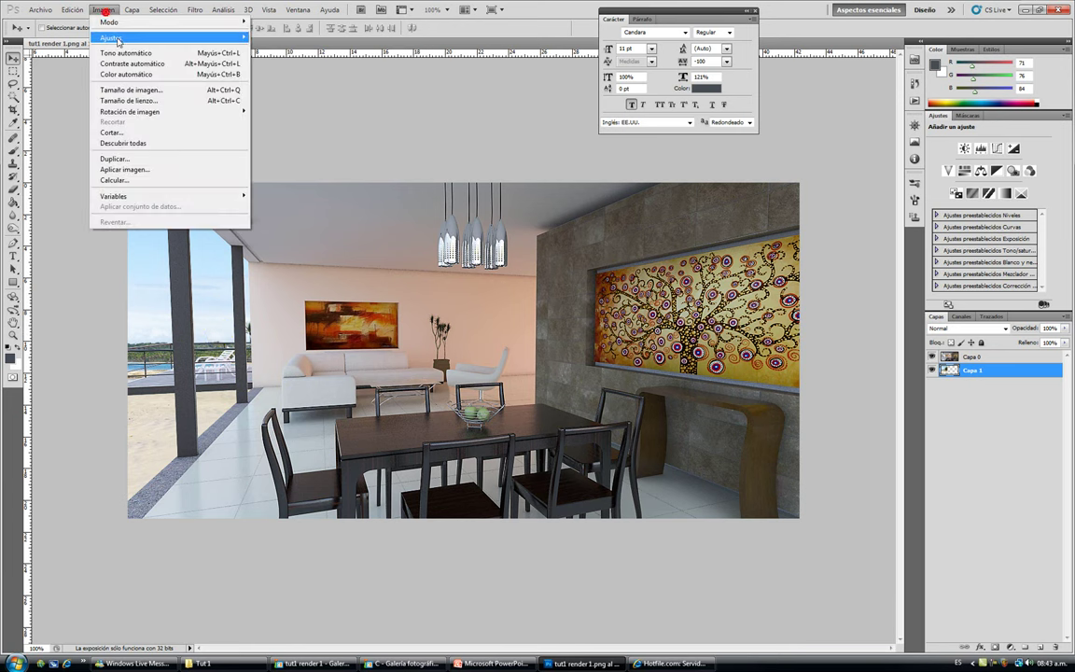
{"action": "mouse_move", "coordinate": [121, 37]}
{"action": "left_click", "coordinate": [323, 270]}
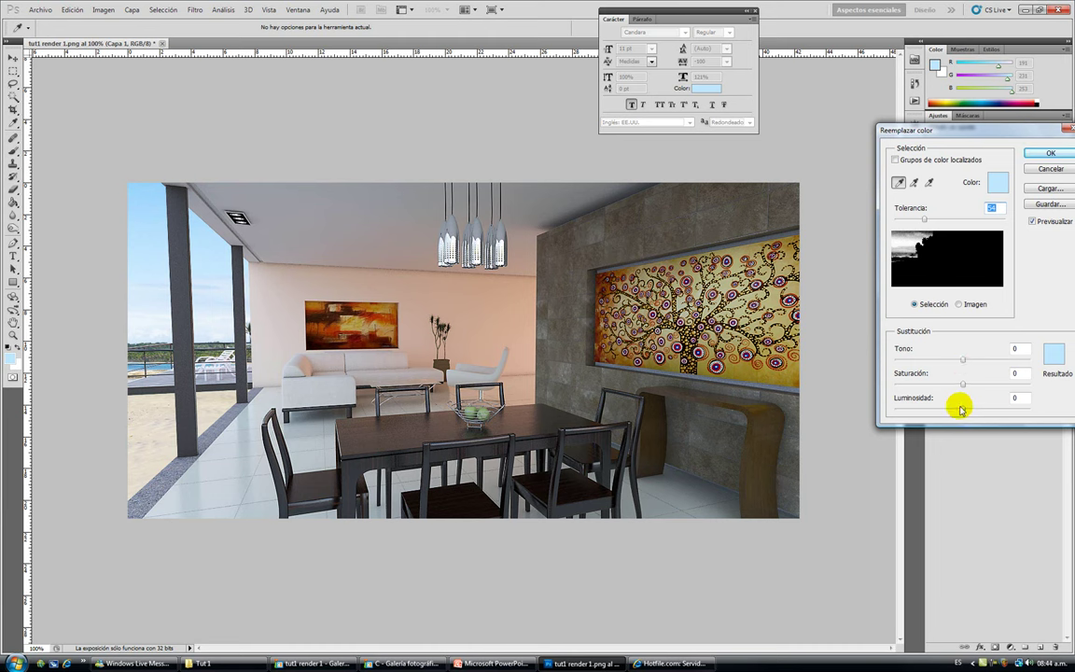
{"action": "left_click_drag", "start_coordinate": [978, 411], "coordinate": [983, 408]}
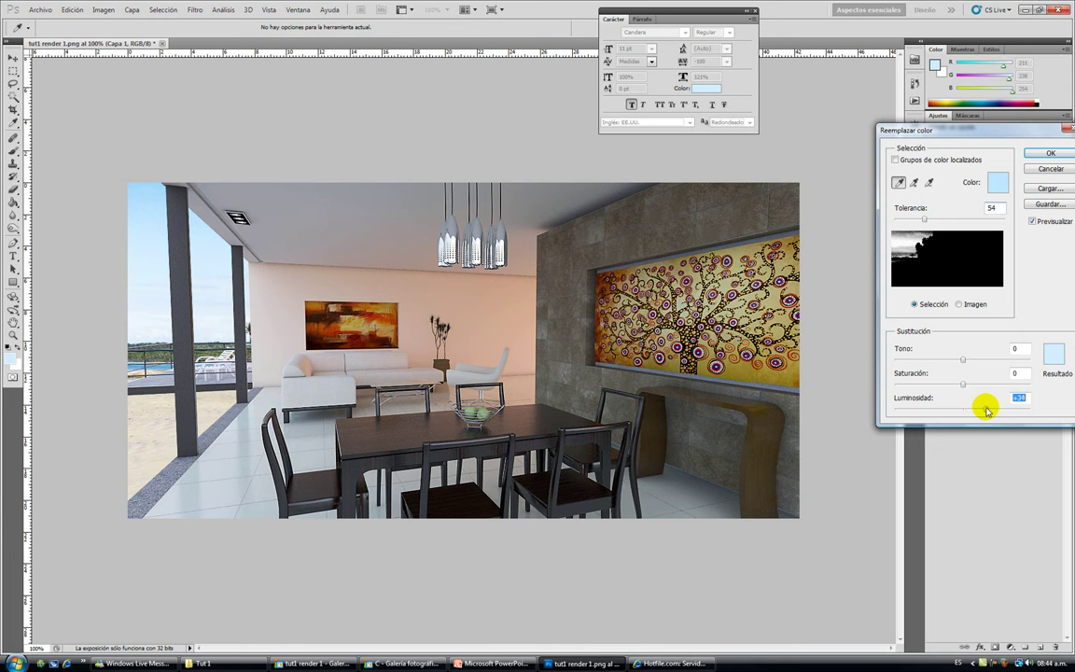
{"action": "left_click", "coordinate": [1038, 153]}
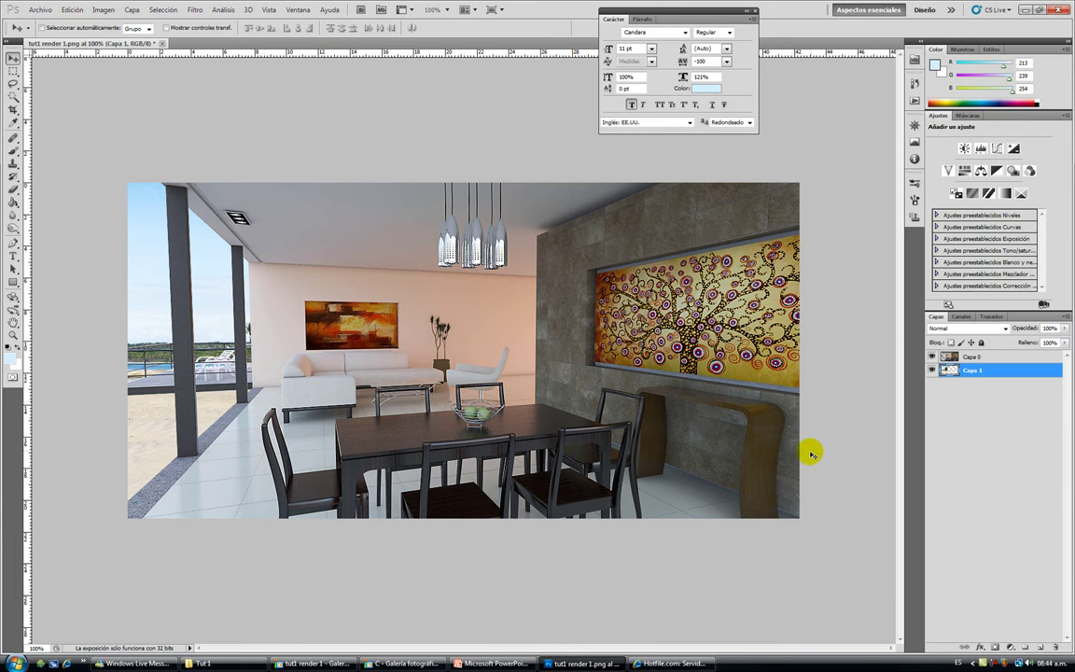
{"action": "left_click", "coordinate": [103, 10]}
{"action": "mouse_move", "coordinate": [123, 39]}
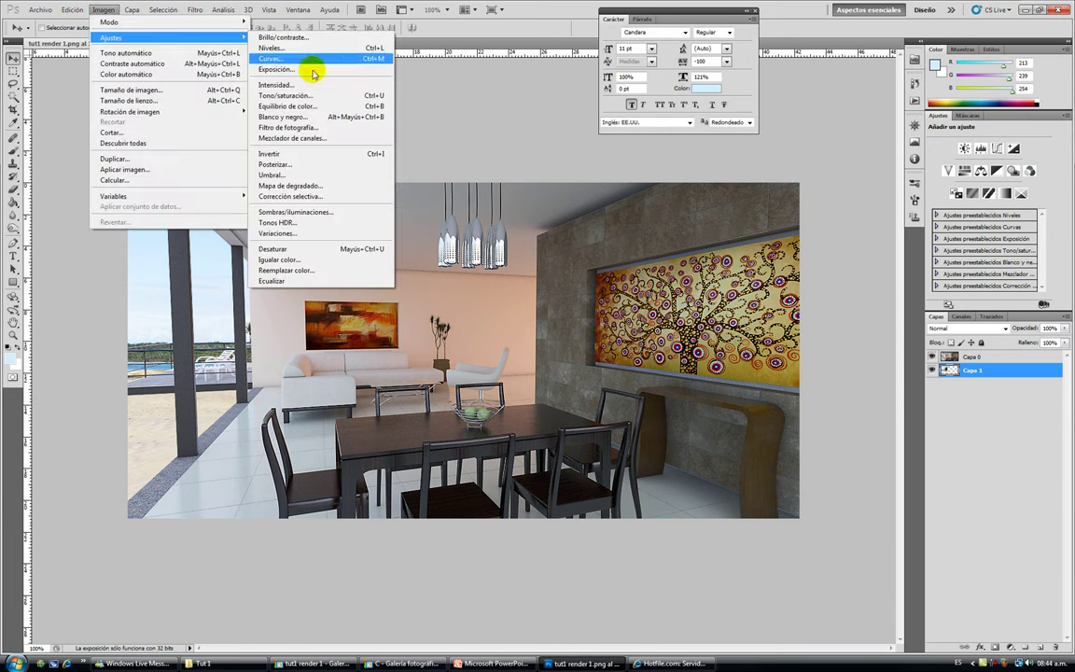
Cancel the Photo Filter dialog, then merge Capa 0 and Capa 1 with Combinar capas
{"action": "left_click", "coordinate": [326, 127]}
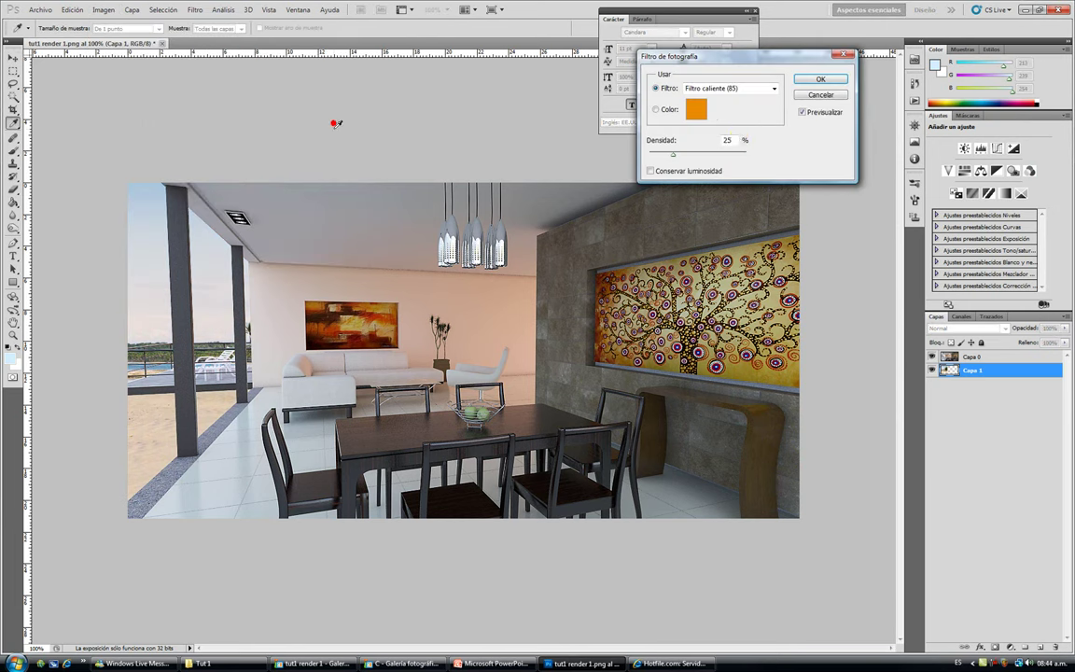
{"action": "left_click", "coordinate": [808, 95]}
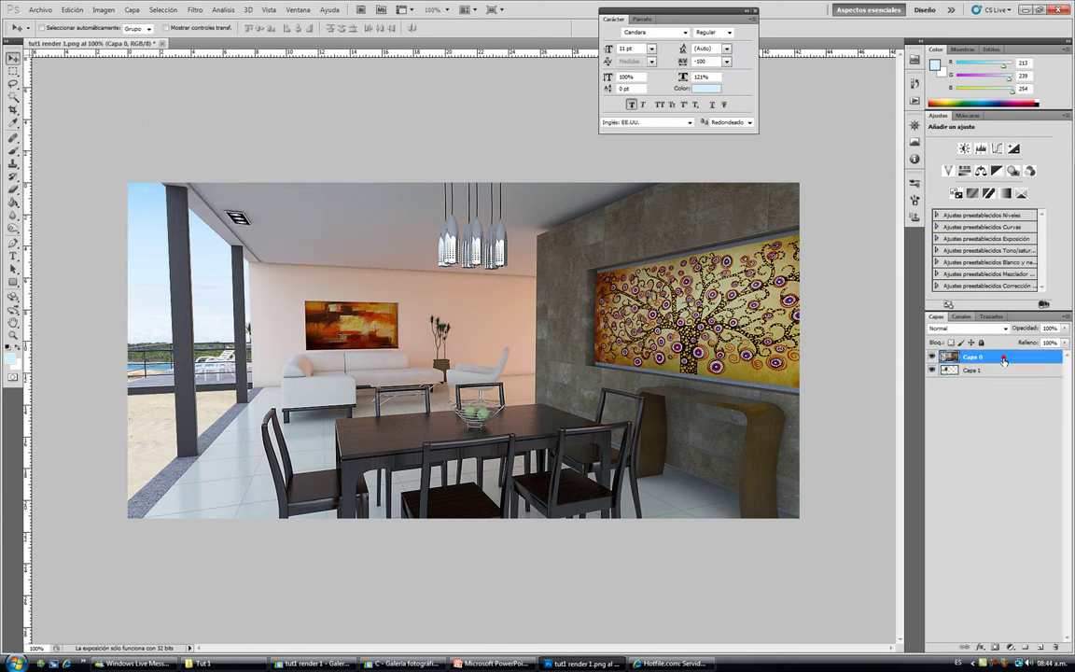
{"action": "left_click", "coordinate": [996, 358], "text": "shift"}
{"action": "right_click", "coordinate": [1005, 371]}
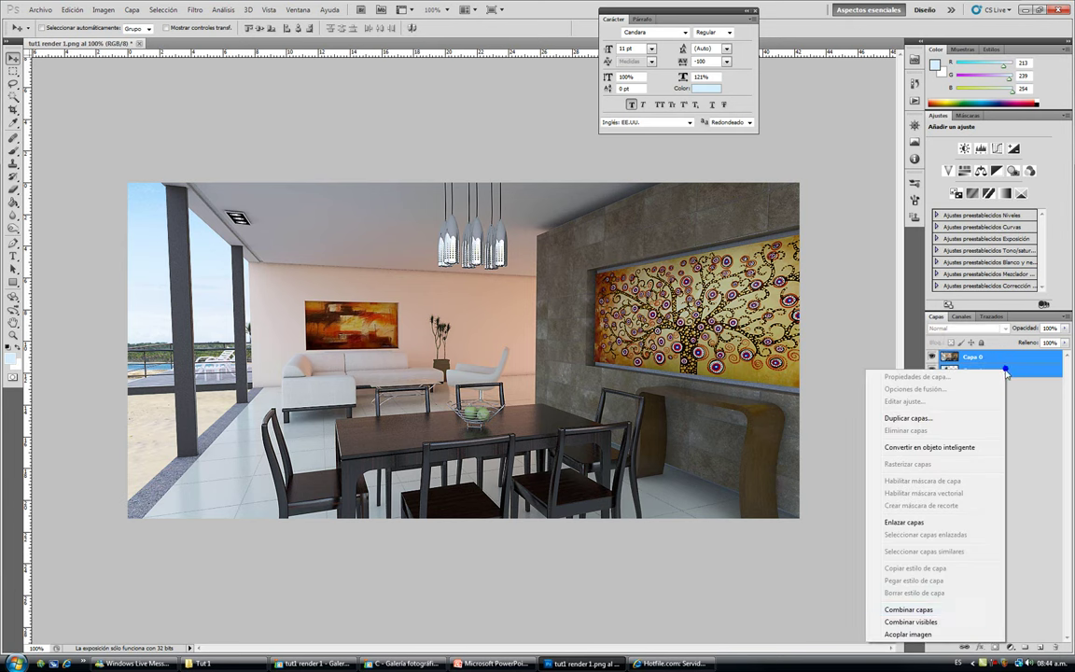
{"action": "left_click", "coordinate": [971, 610]}
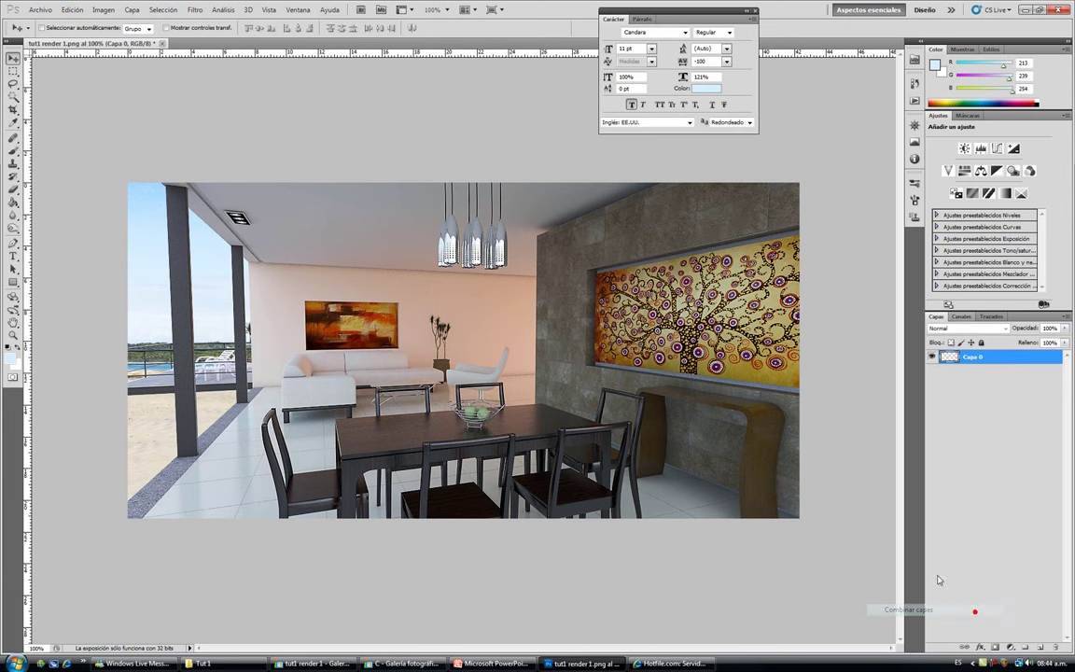
{"action": "left_click", "coordinate": [103, 10]}
{"action": "mouse_move", "coordinate": [122, 38]}
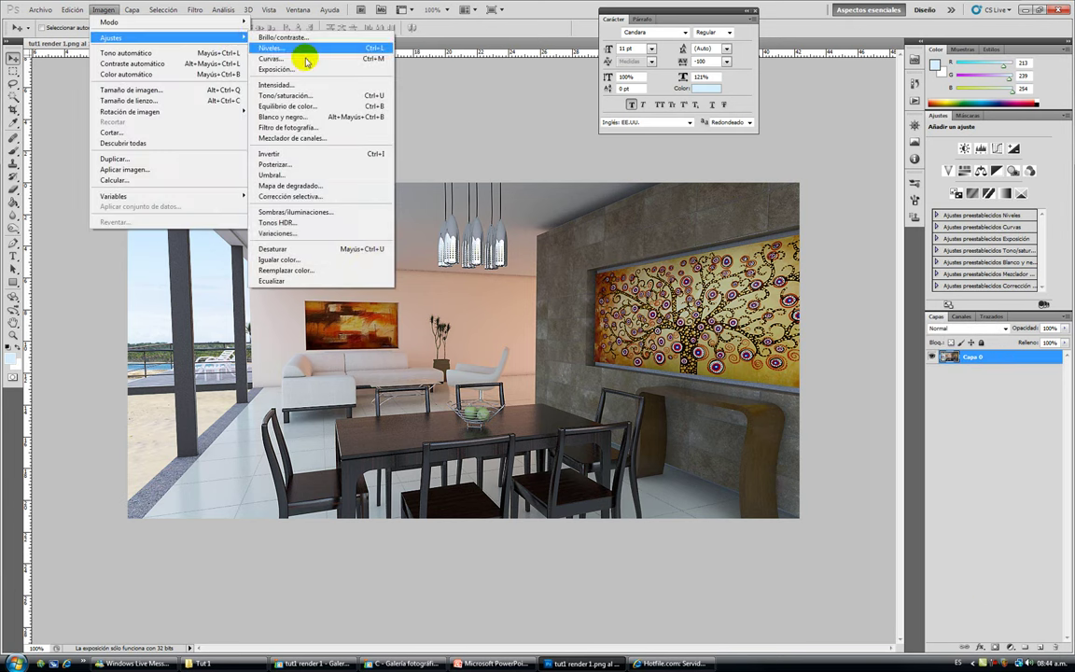
{"action": "left_click", "coordinate": [334, 127]}
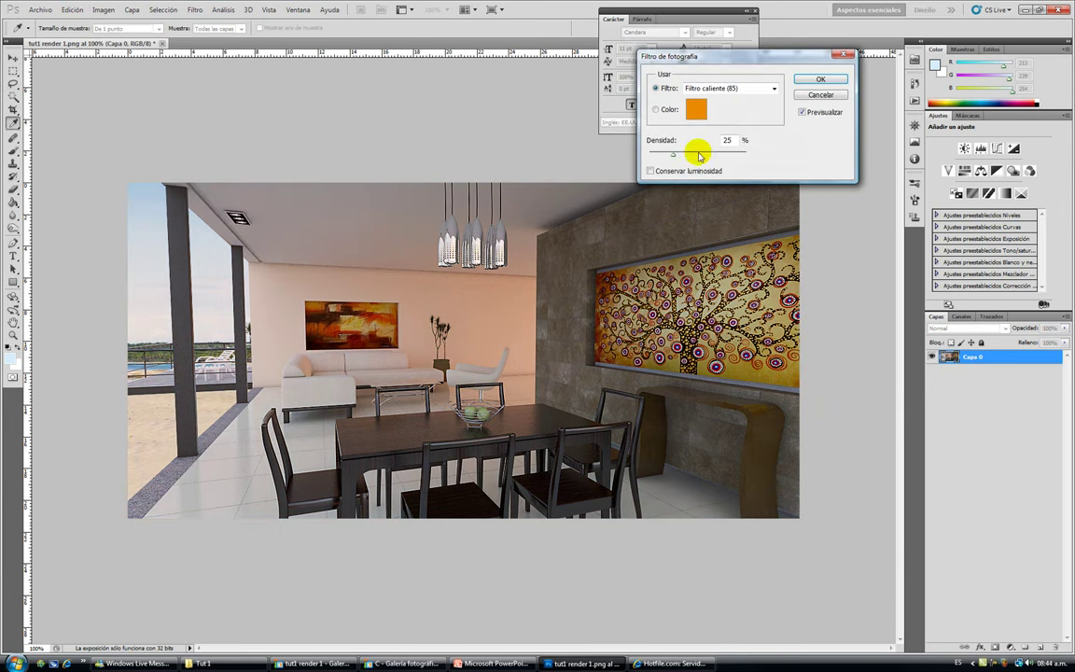
{"action": "left_click", "coordinate": [772, 88]}
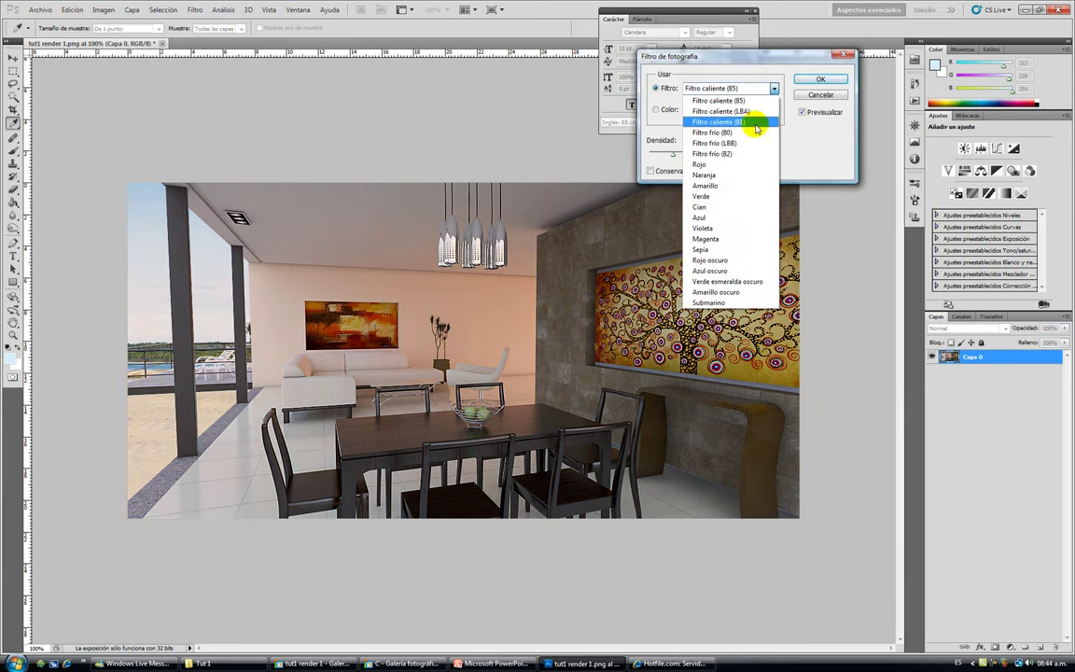
{"action": "left_click", "coordinate": [756, 122]}
{"action": "left_click", "coordinate": [773, 89]}
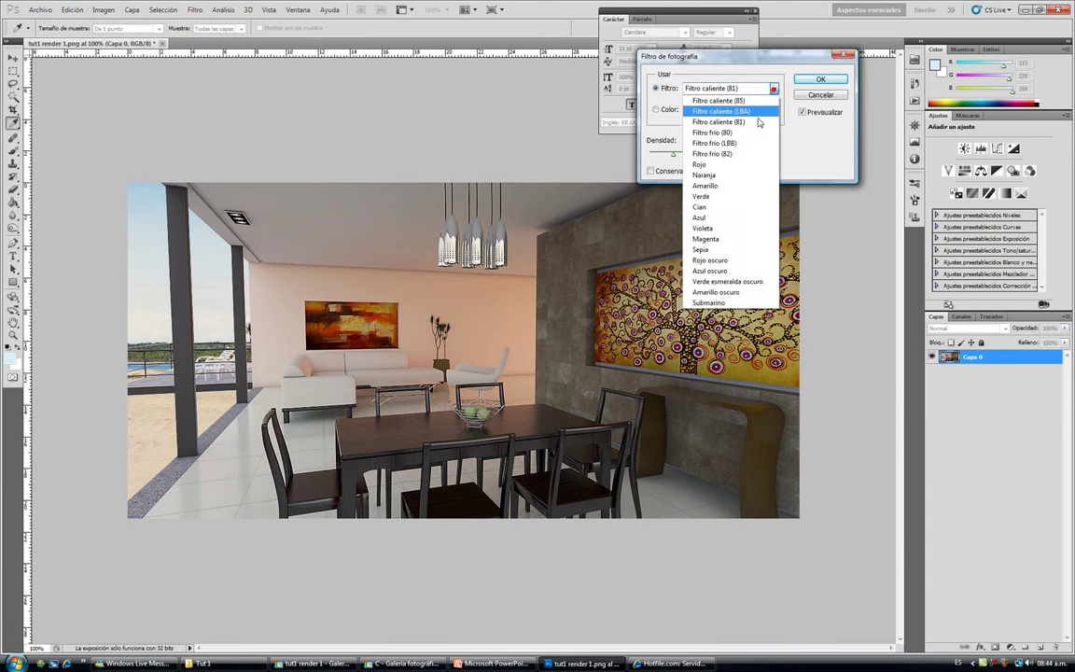
{"action": "left_click", "coordinate": [754, 134]}
{"action": "left_click_drag", "start_coordinate": [673, 156], "coordinate": [662, 155]}
{"action": "left_click", "coordinate": [822, 95]}
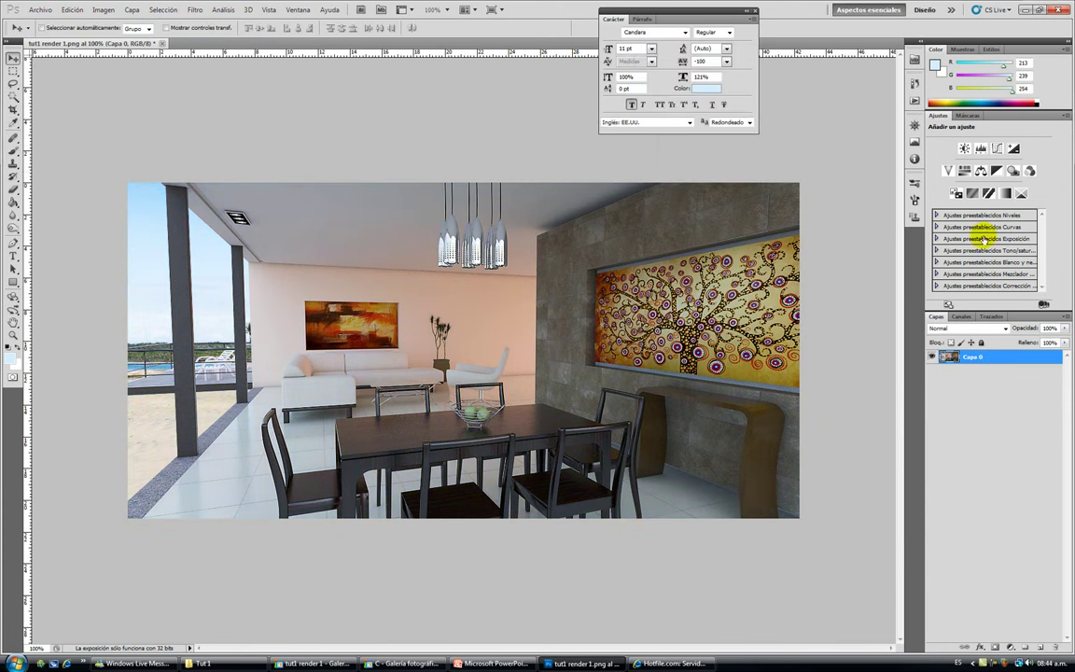
Add two new empty layers and select Capa 1
{"action": "left_click", "coordinate": [1039, 646]}
{"action": "left_click", "coordinate": [1039, 646]}
{"action": "left_click", "coordinate": [1019, 371]}
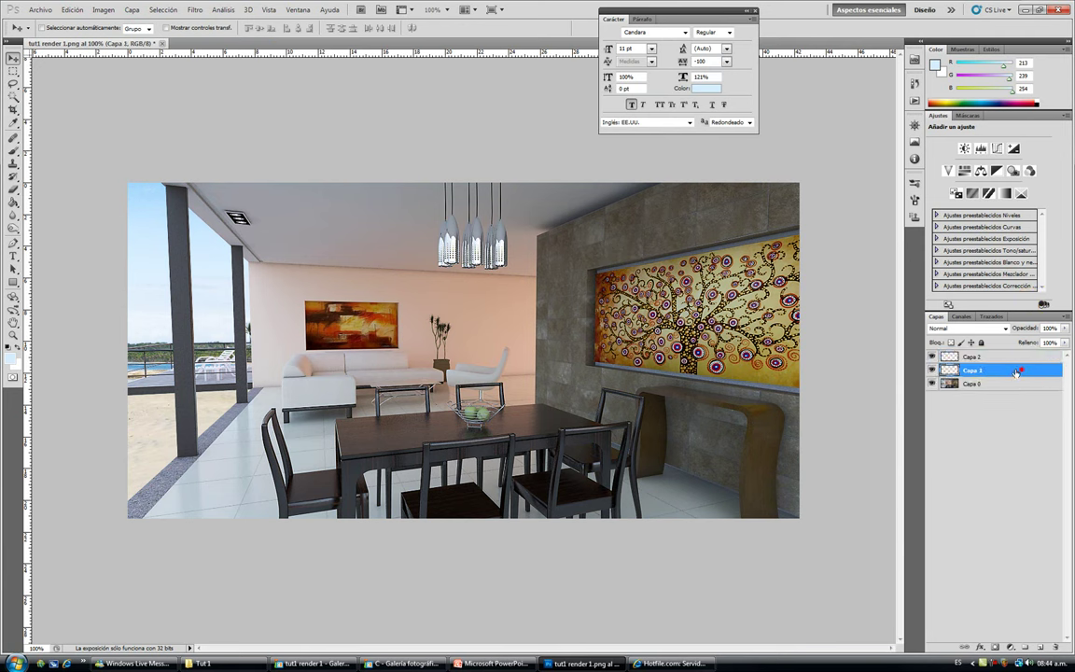
Set the foreground colour to medium blue #3399cc
{"action": "left_click", "coordinate": [12, 362]}
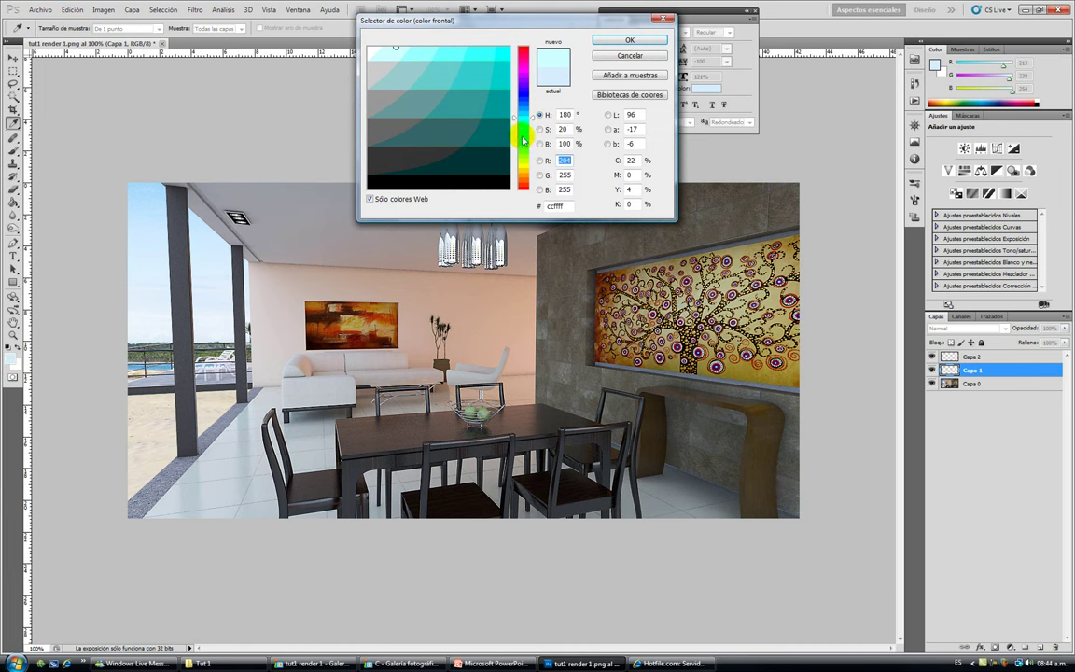
{"action": "left_click_drag", "start_coordinate": [533, 117], "coordinate": [532, 109]}
{"action": "left_click", "coordinate": [475, 107]}
{"action": "left_click", "coordinate": [479, 84]}
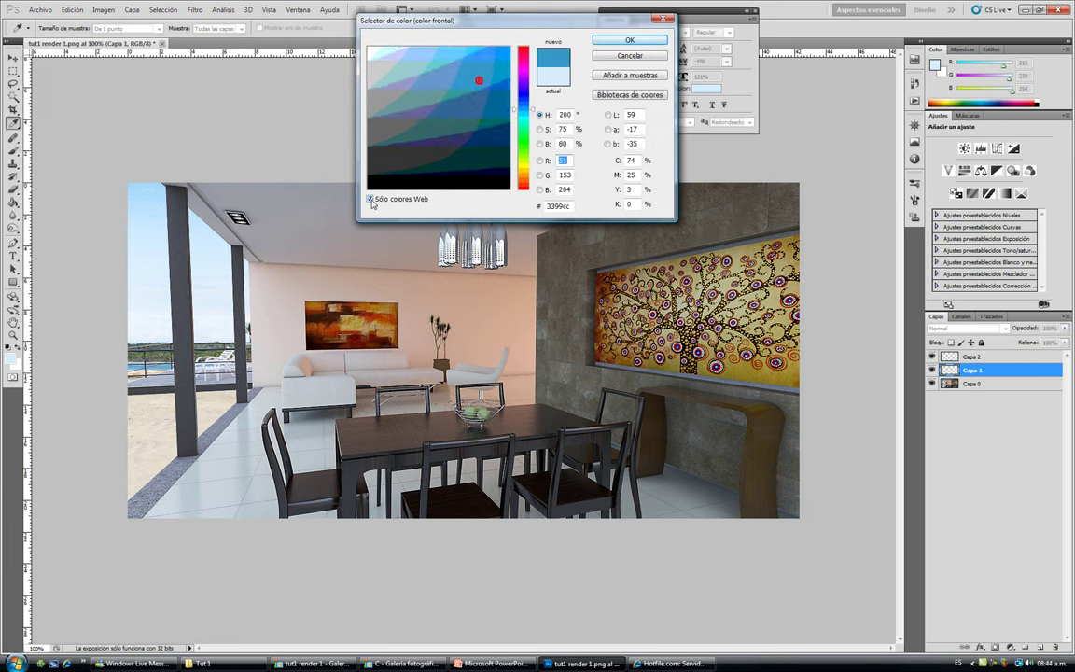
{"action": "left_click", "coordinate": [371, 199]}
{"action": "left_click", "coordinate": [370, 199]}
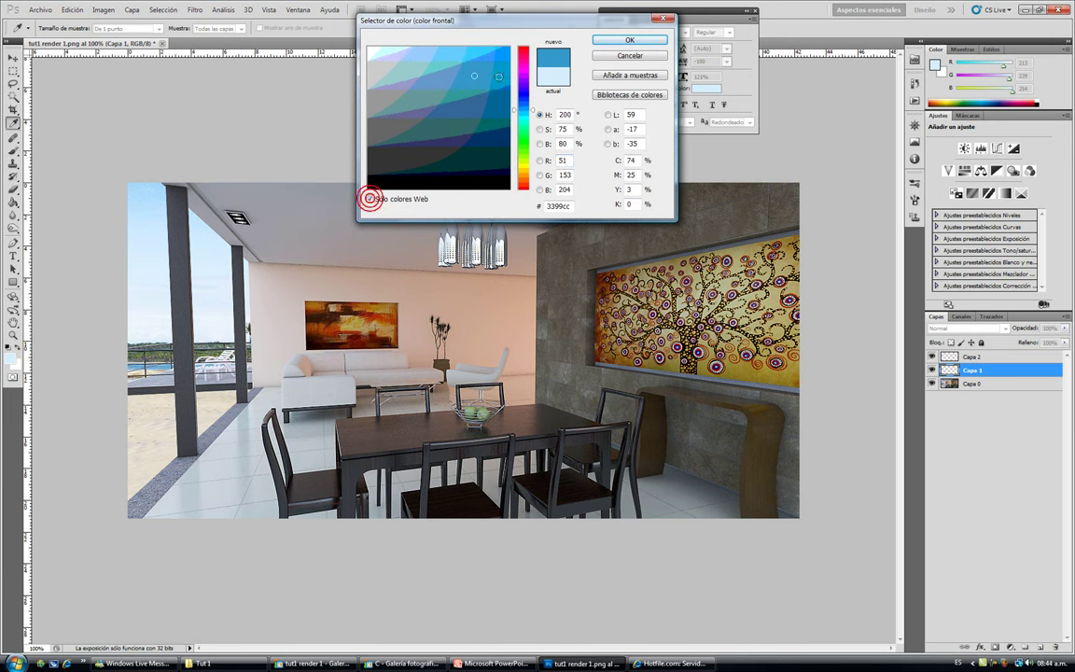
{"action": "left_click", "coordinate": [628, 41]}
Fill Capa 1 entirely with blue using the Paint Bucket
{"action": "key", "text": "v"}
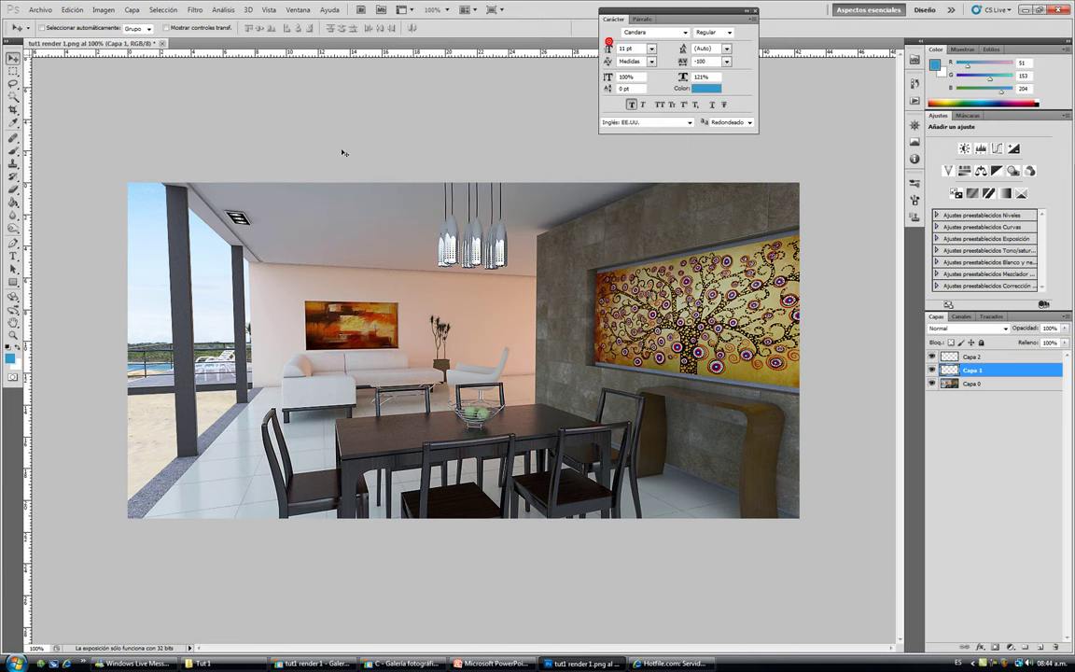
{"action": "left_click", "coordinate": [14, 201]}
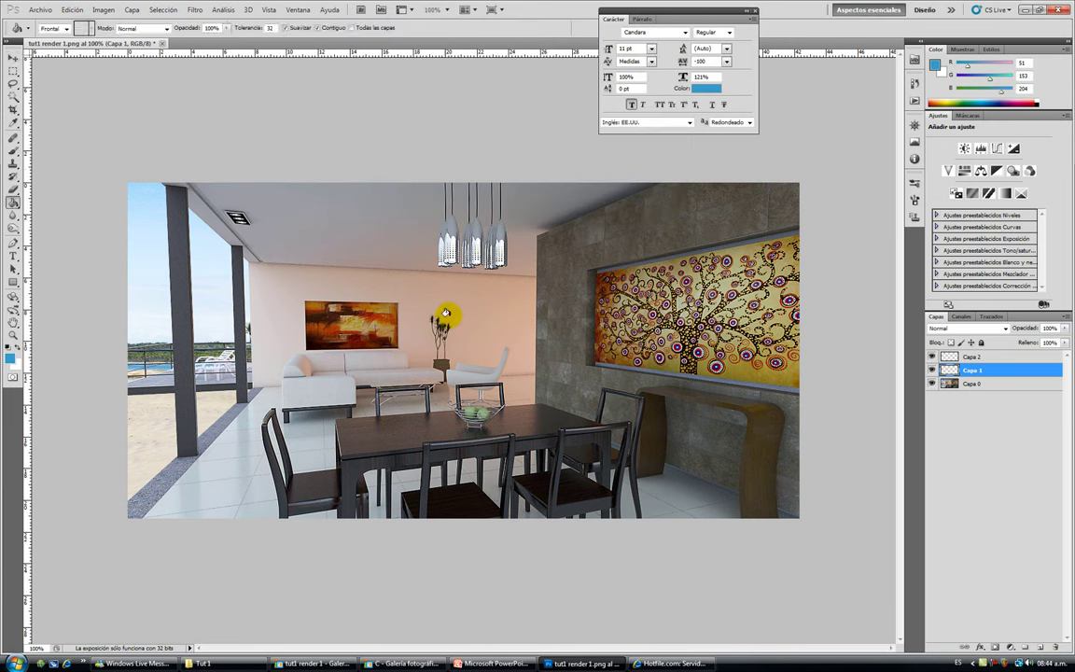
{"action": "left_click", "coordinate": [418, 292]}
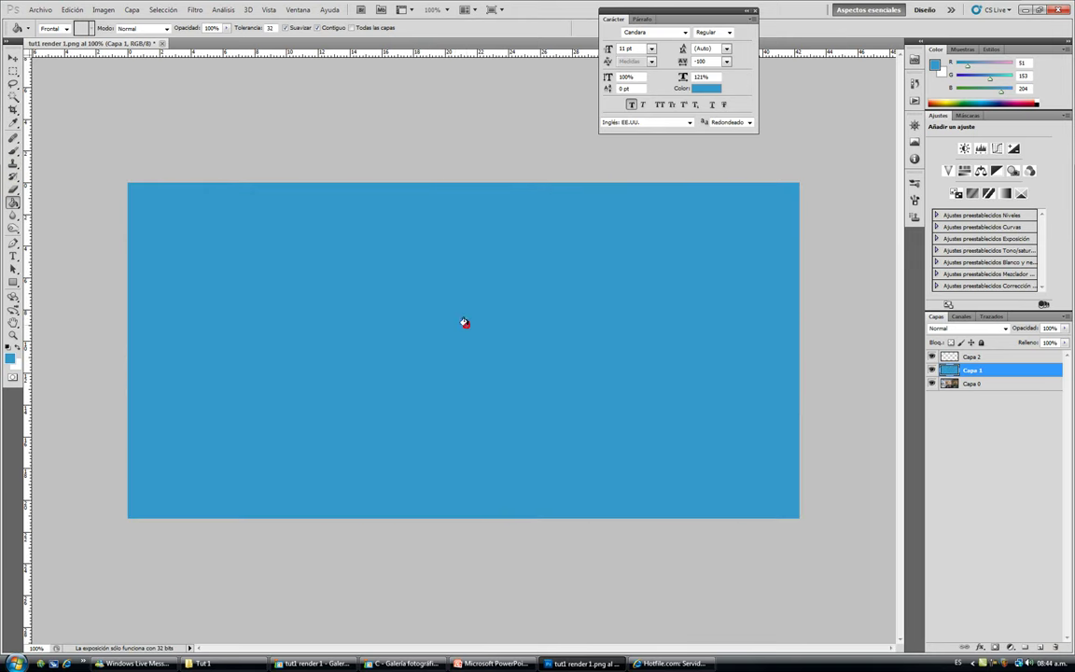
Select Capa 2 and set the foreground colour to orange #cc9933
{"action": "left_click", "coordinate": [984, 359]}
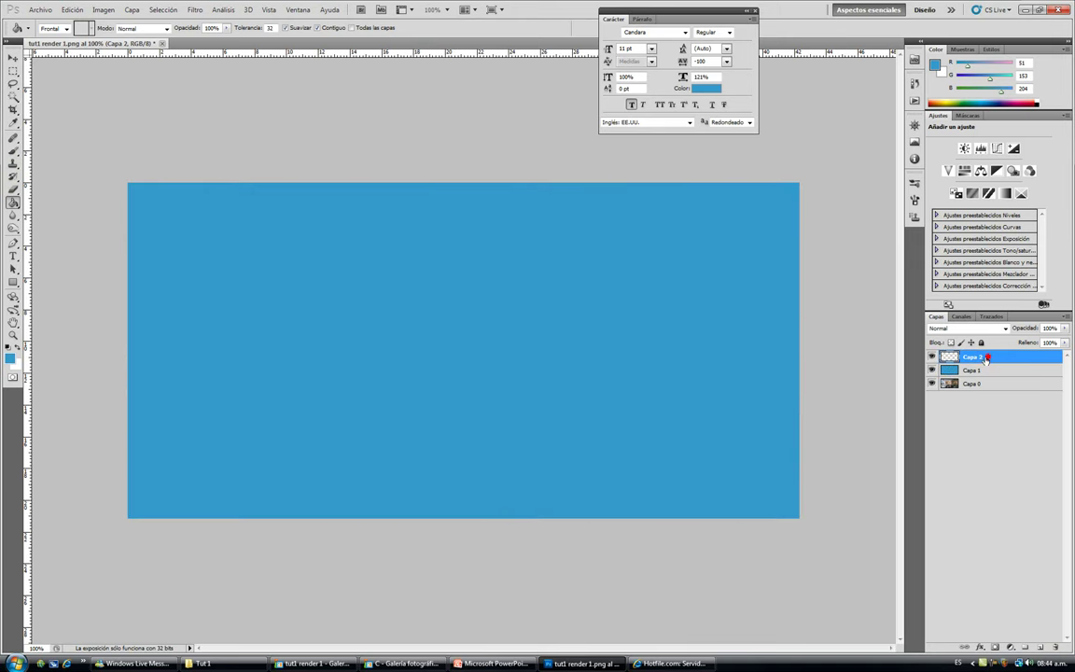
{"action": "left_click", "coordinate": [9, 364]}
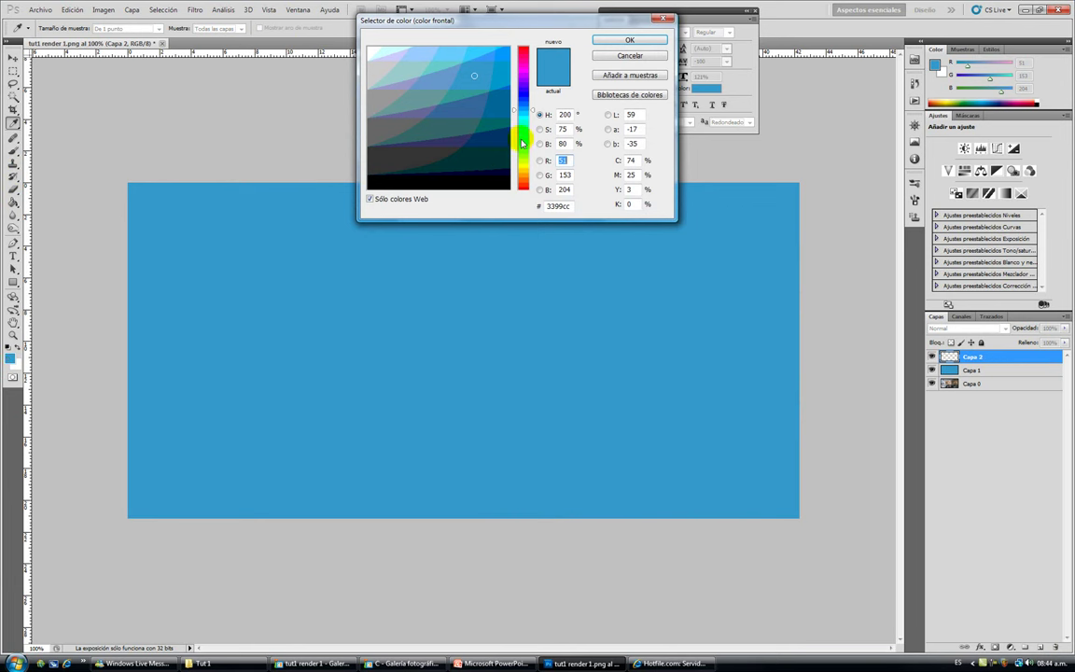
{"action": "left_click", "coordinate": [523, 165]}
{"action": "left_click_drag", "start_coordinate": [522, 165], "coordinate": [522, 173]}
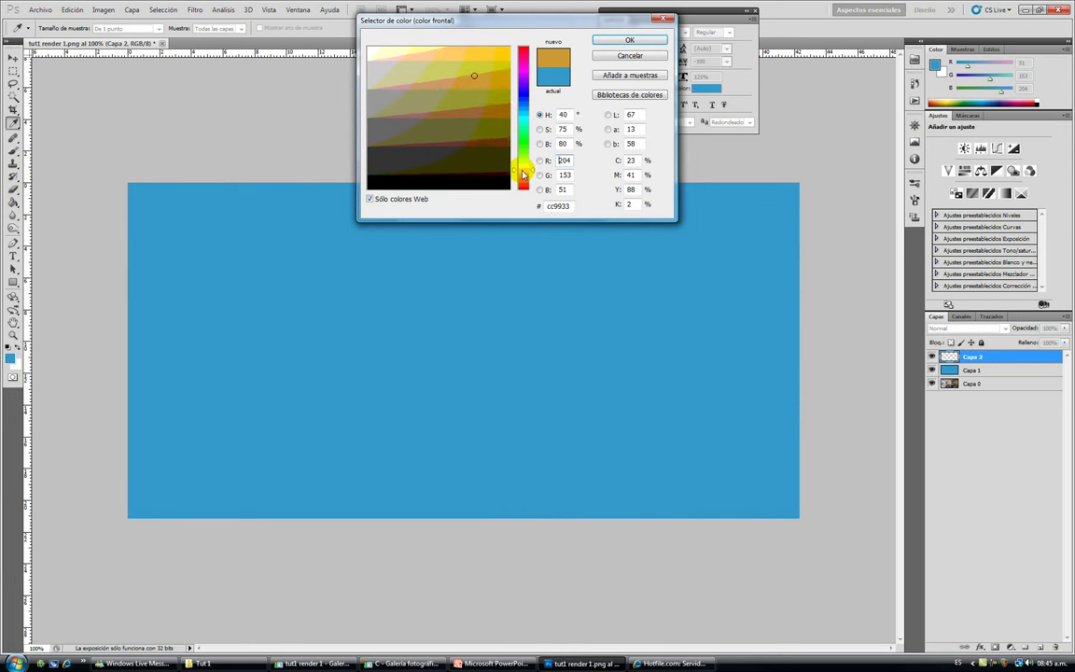
{"action": "left_click", "coordinate": [608, 43]}
Fill Capa 2 with orange, then hide the layer
{"action": "key", "text": "g"}
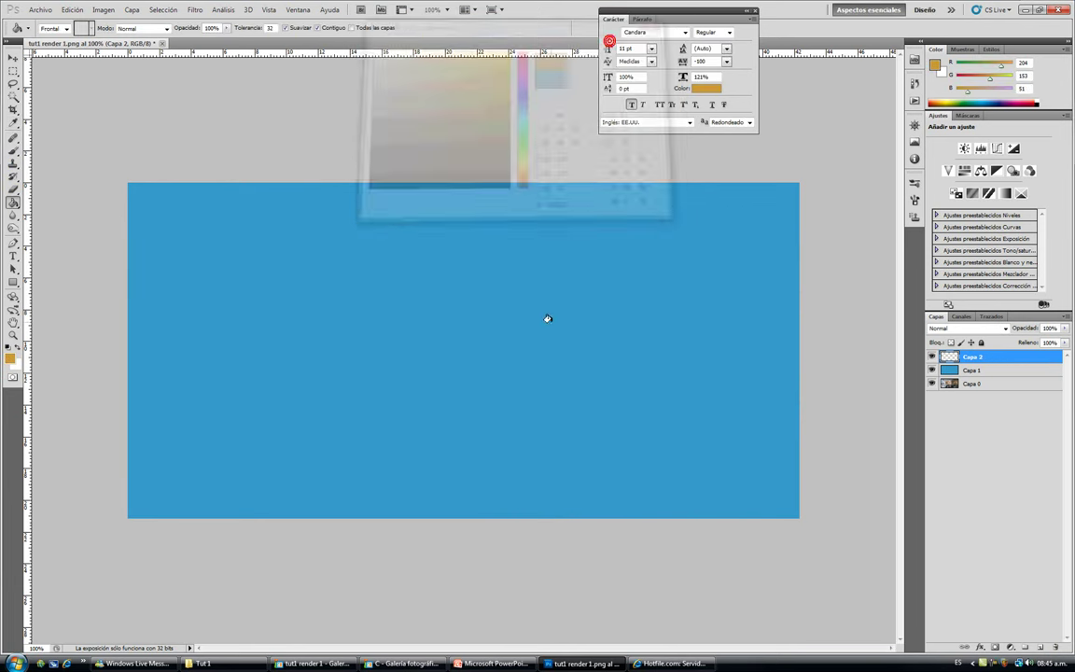
{"action": "left_click", "coordinate": [551, 322]}
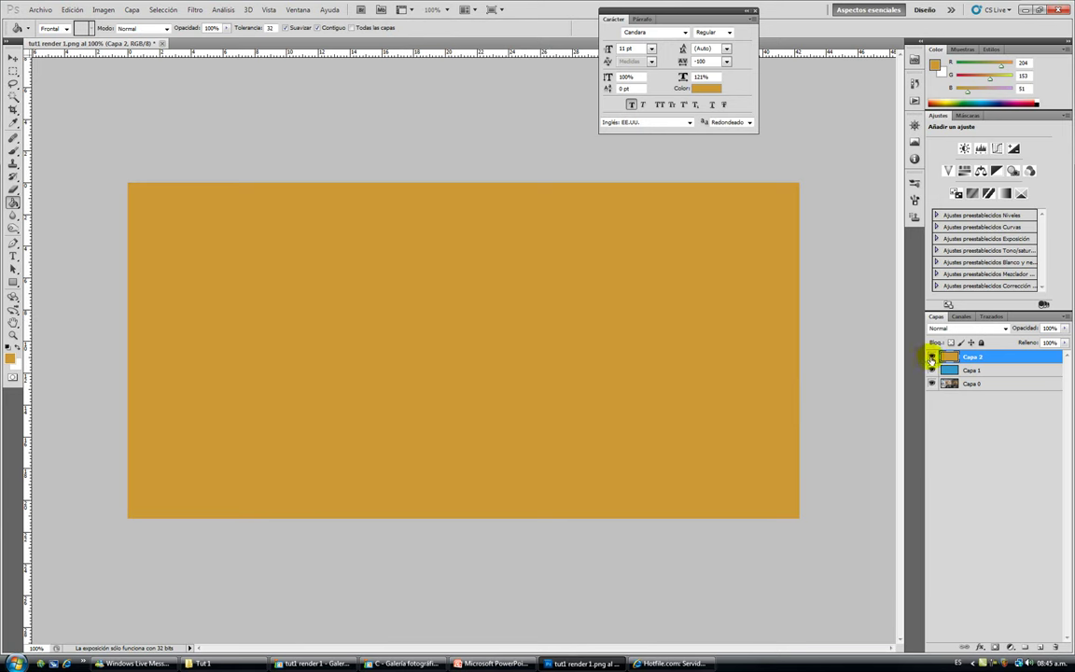
{"action": "left_click", "coordinate": [931, 358]}
Set Capa 1 to 51% opacity, 59% fill and Disolver blend mode
{"action": "left_click", "coordinate": [988, 371]}
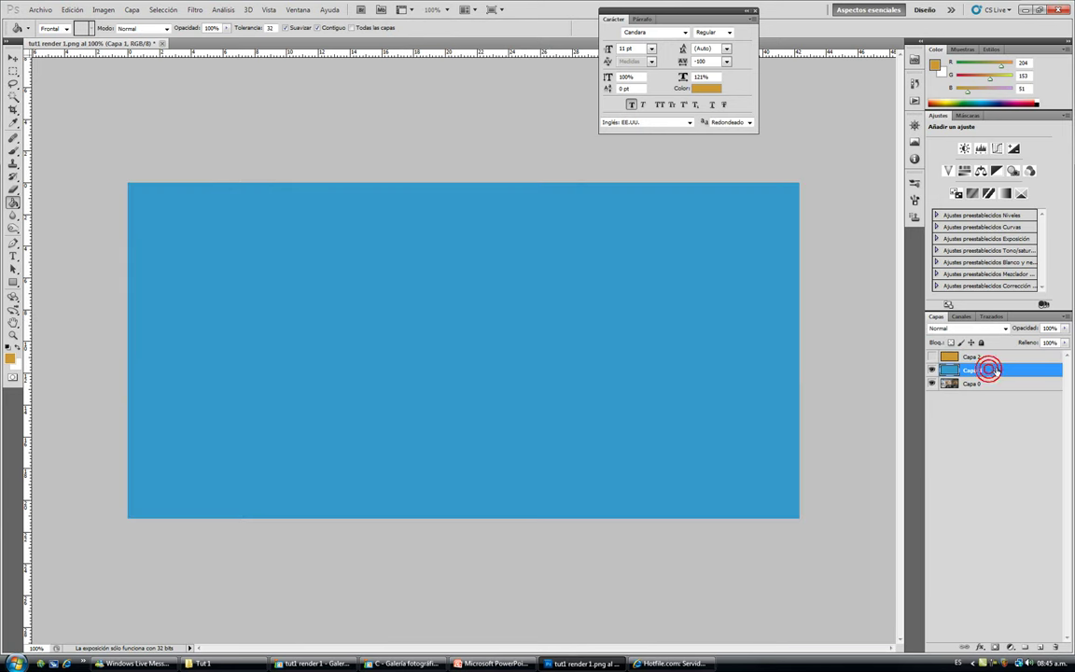
{"action": "left_click", "coordinate": [1065, 330]}
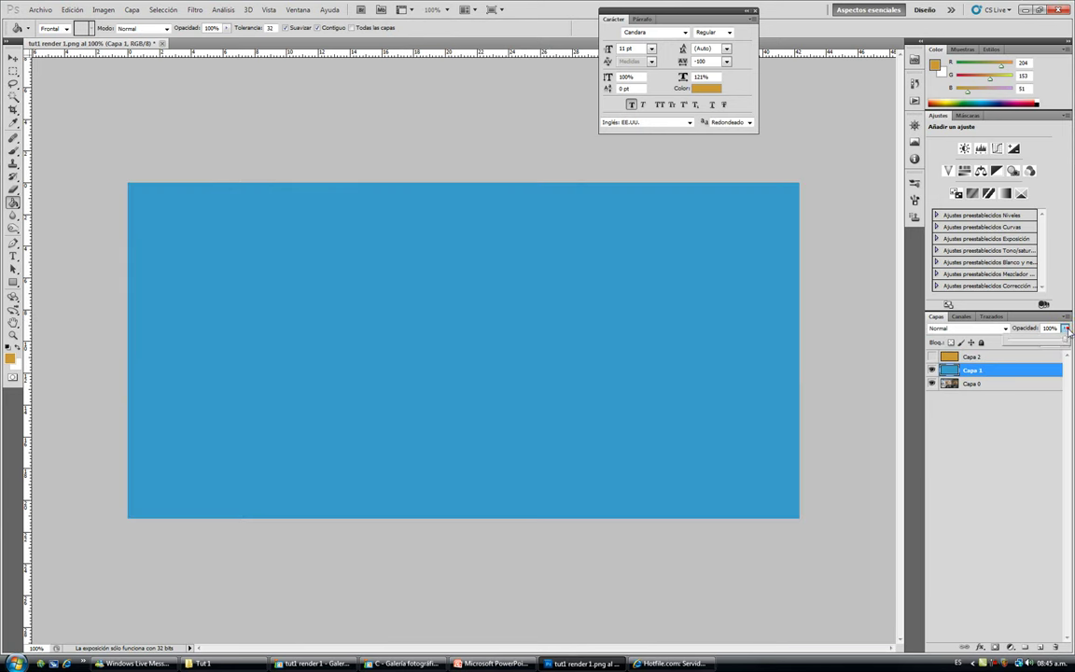
{"action": "left_click_drag", "start_coordinate": [1037, 342], "coordinate": [1041, 358]}
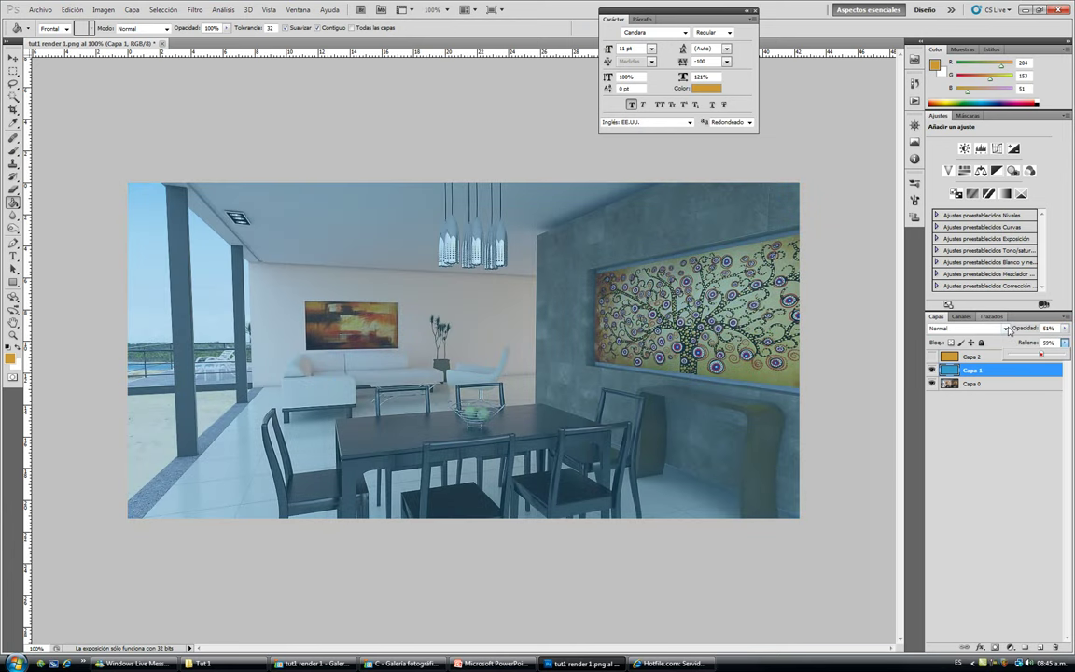
{"action": "left_click", "coordinate": [1006, 329]}
{"action": "left_click", "coordinate": [1007, 330]}
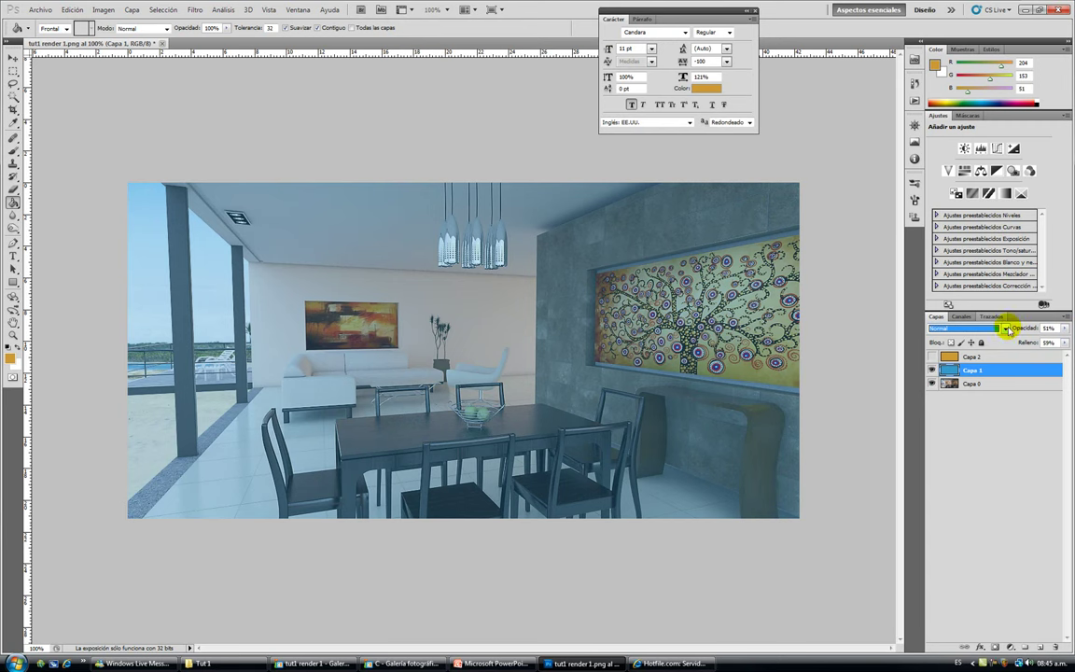
{"action": "left_click", "coordinate": [1007, 330]}
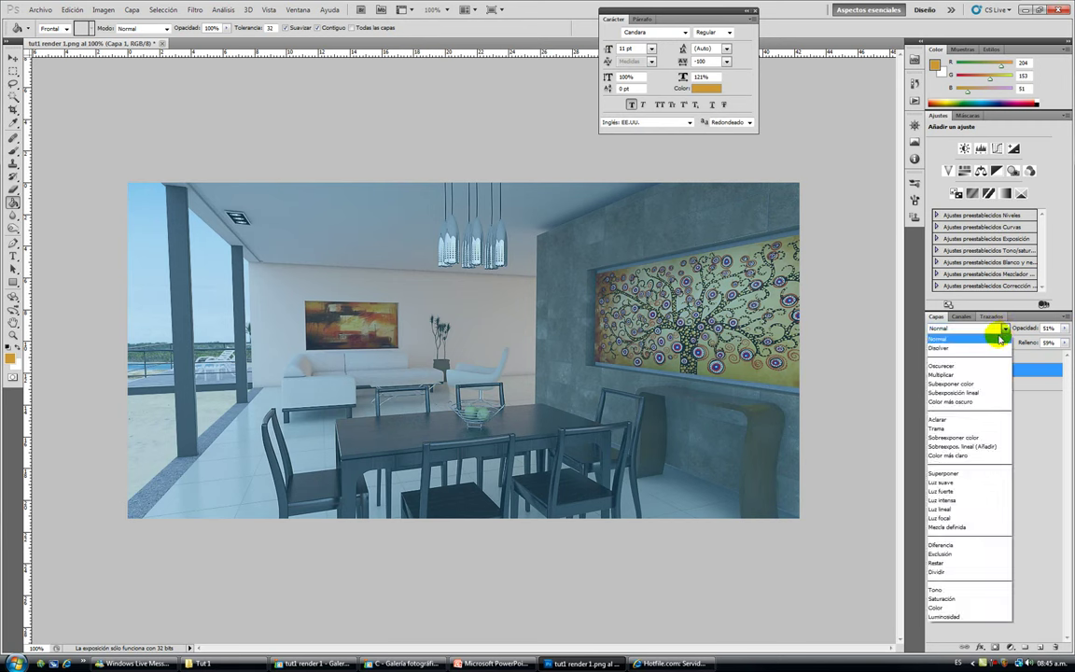
{"action": "left_click", "coordinate": [991, 348]}
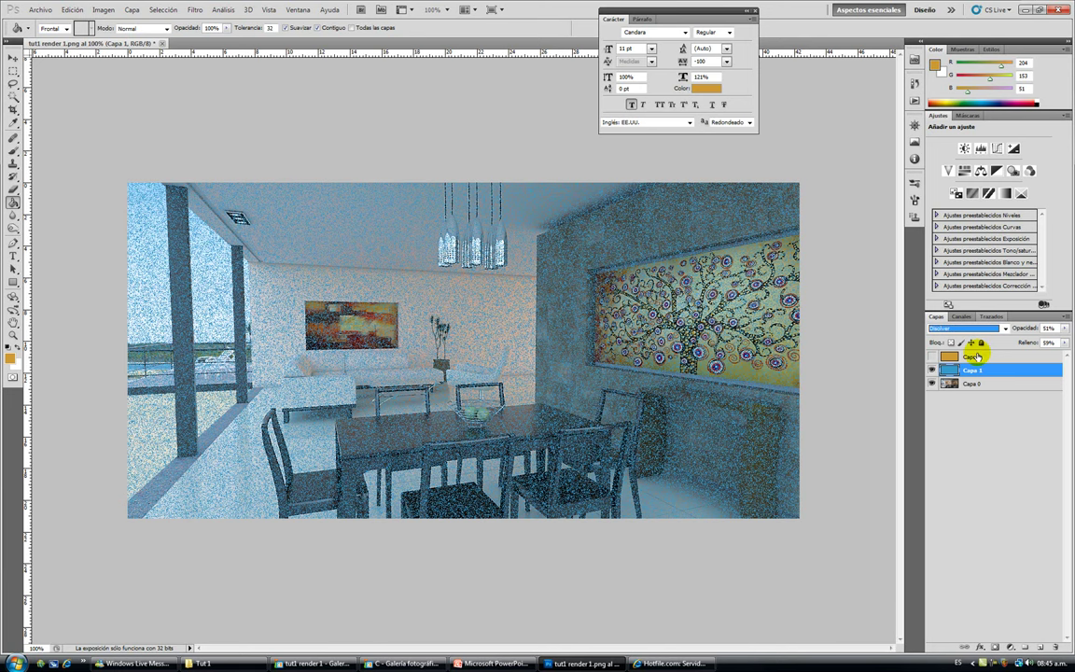
Preview Multiplicar, Subexponer color, Sobreexponer color and Sobreexpos. lineal, then choose Diferencia
{"action": "key", "text": "shift+plus"}
{"action": "key", "text": "shift+plus"}
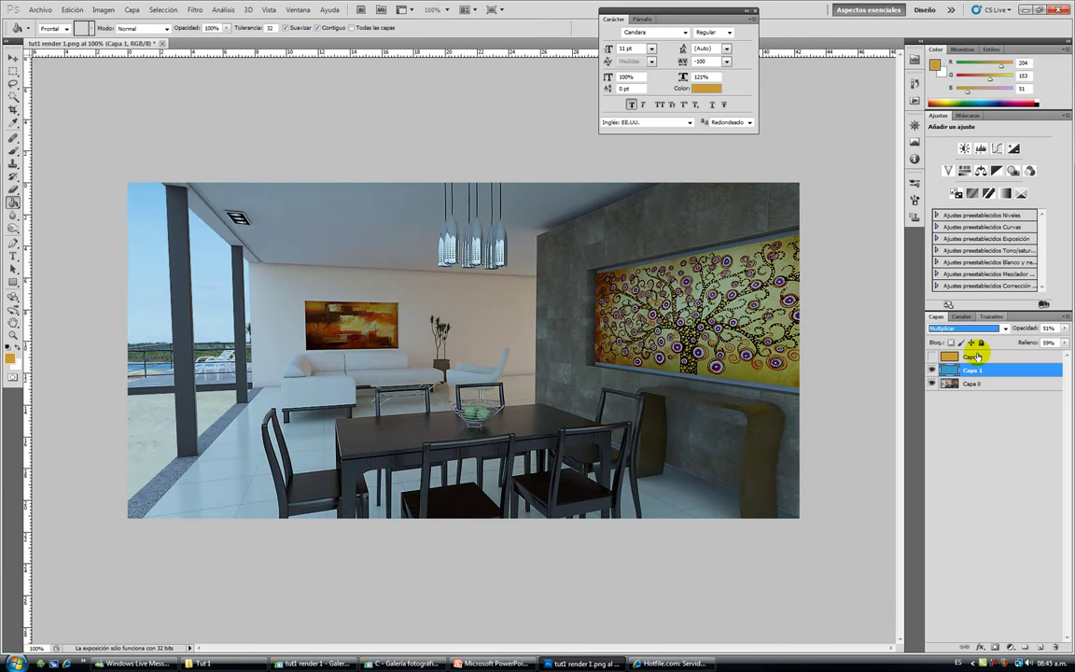
{"action": "key", "text": "shift+plus"}
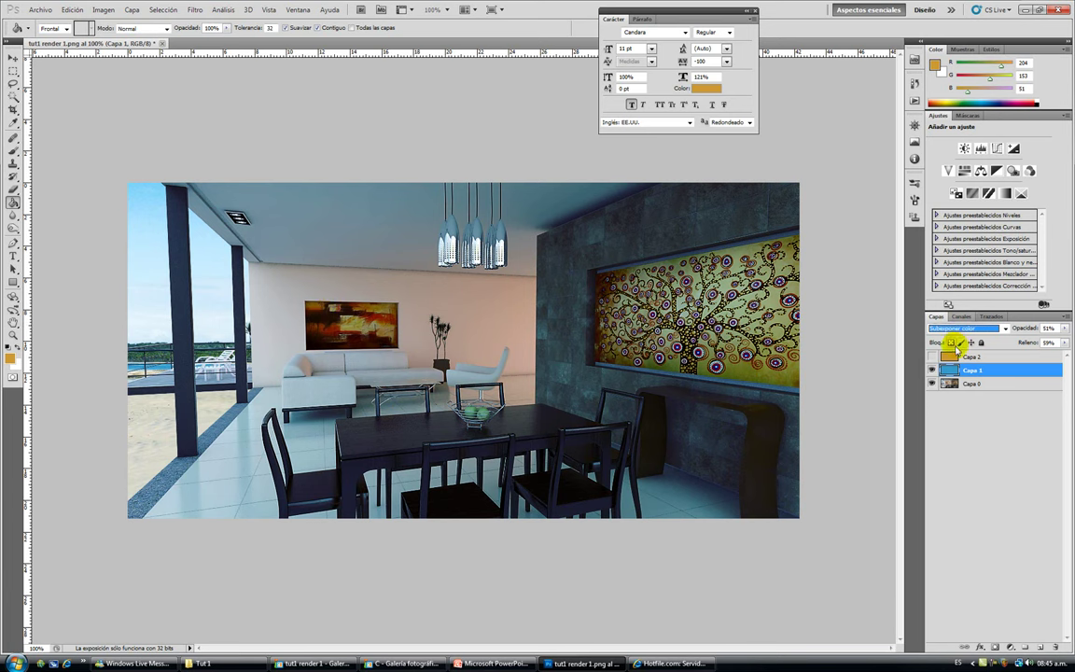
{"action": "key", "text": "shift+plus"}
{"action": "key", "text": "shift+plus"}
{"action": "key", "text": "shift+plus"}
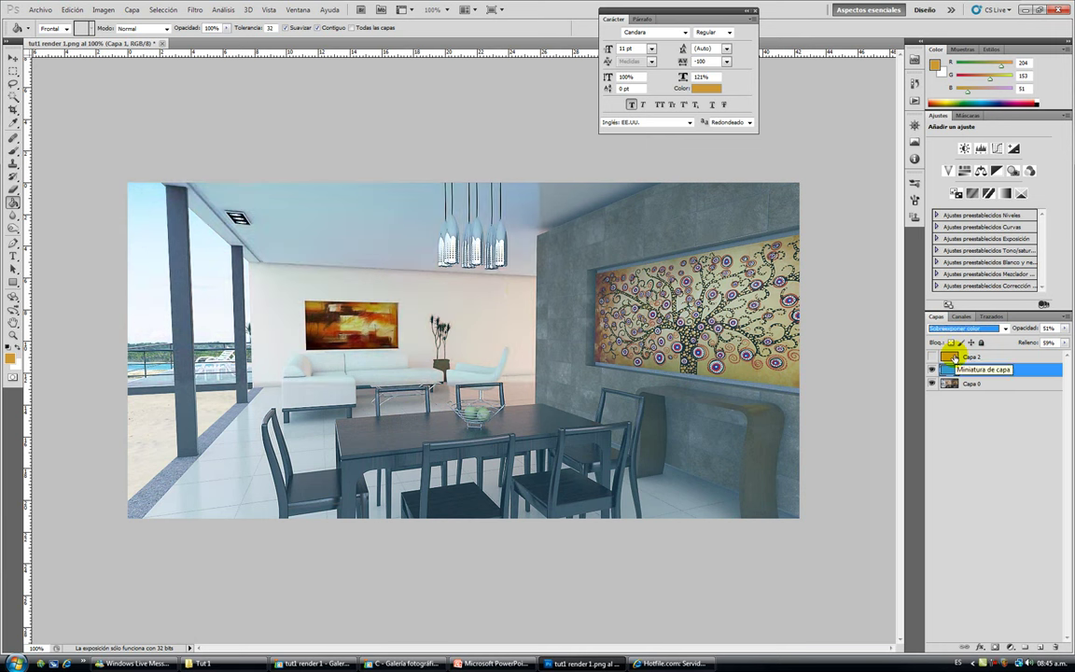
{"action": "key", "text": "shift+plus"}
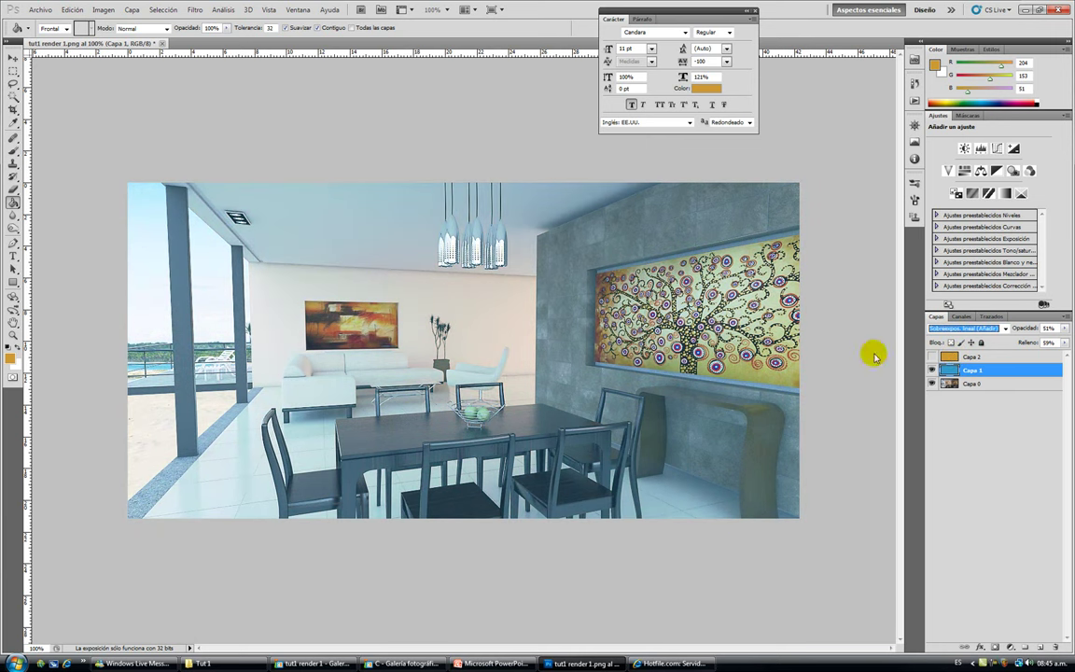
{"action": "left_click", "coordinate": [1005, 328]}
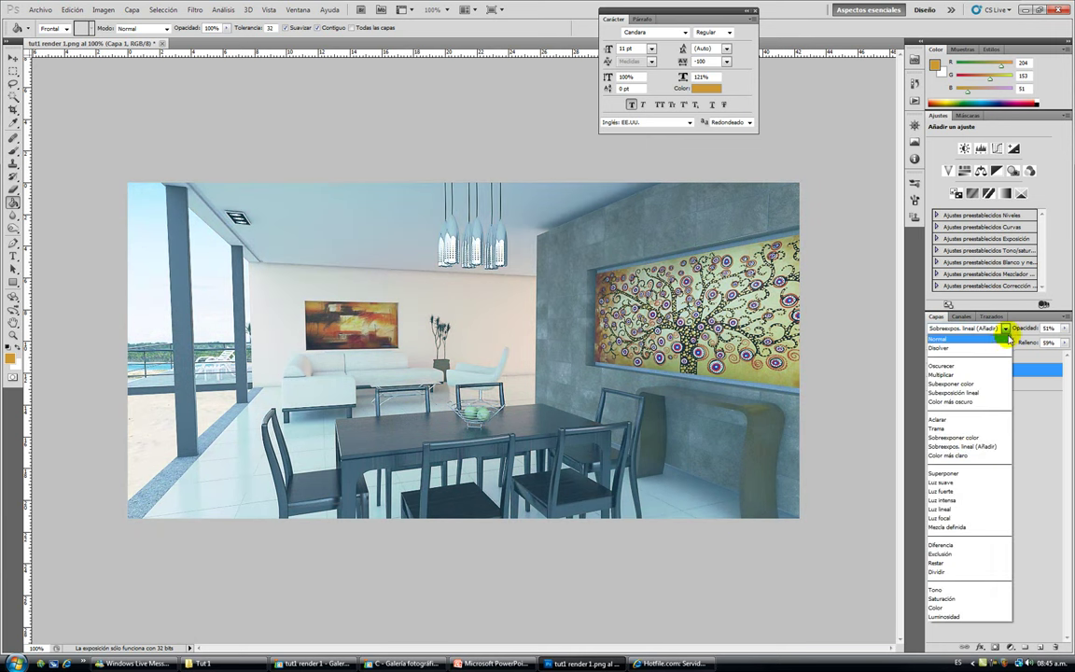
{"action": "left_click", "coordinate": [980, 545]}
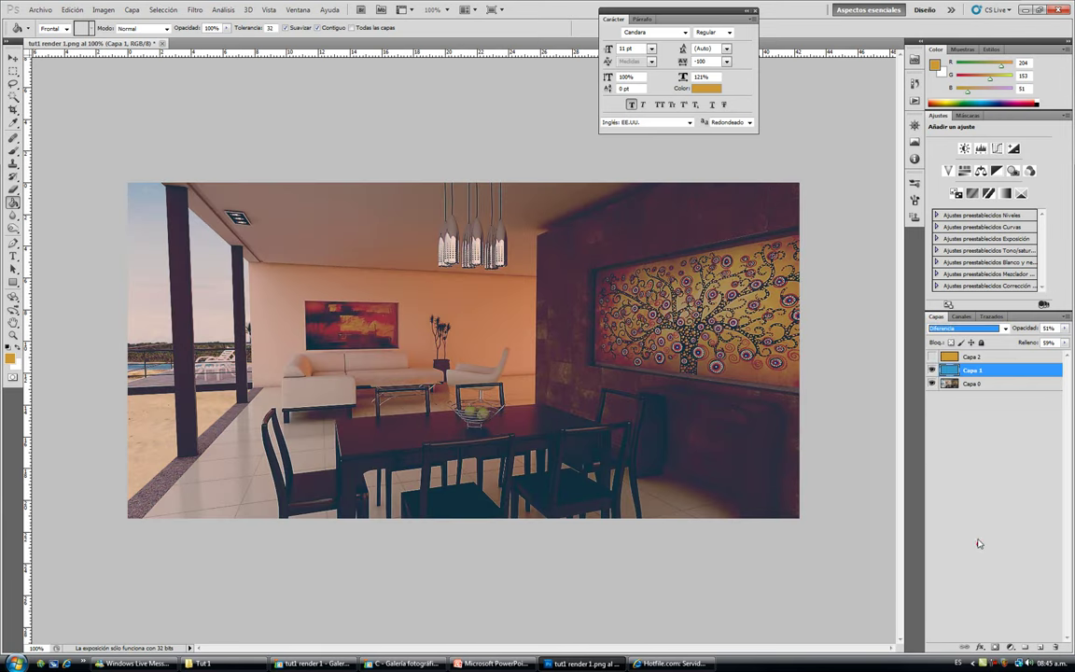
Set Capa 1 opacity to 19% and fill to 14%
{"action": "left_click", "coordinate": [1064, 329]}
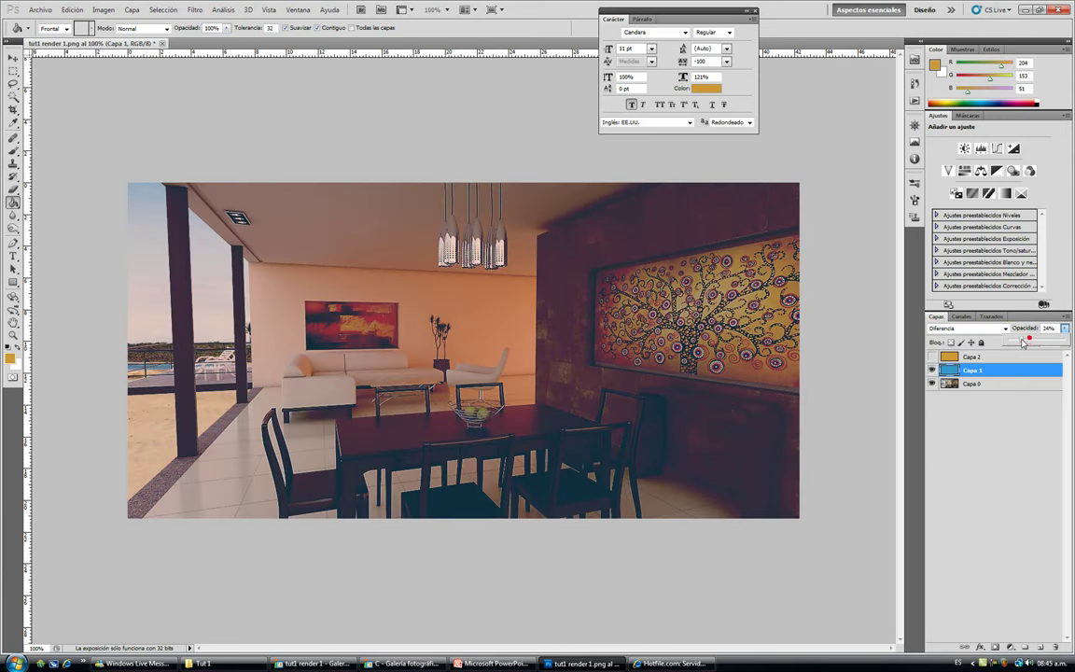
{"action": "left_click", "coordinate": [1024, 339]}
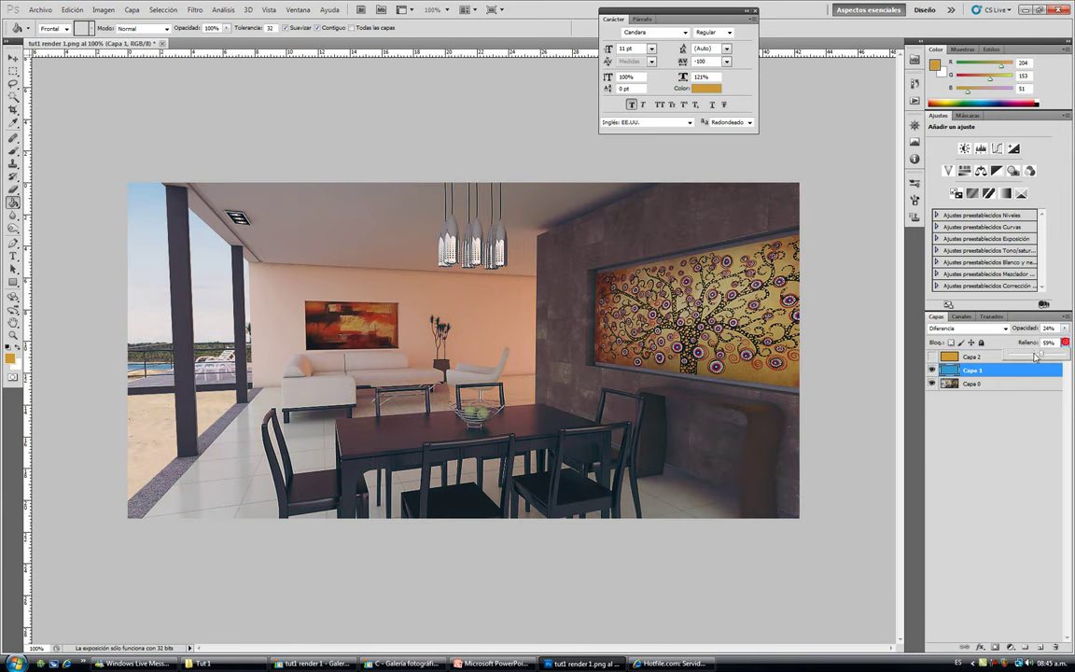
{"action": "left_click_drag", "start_coordinate": [1020, 359], "coordinate": [1017, 359]}
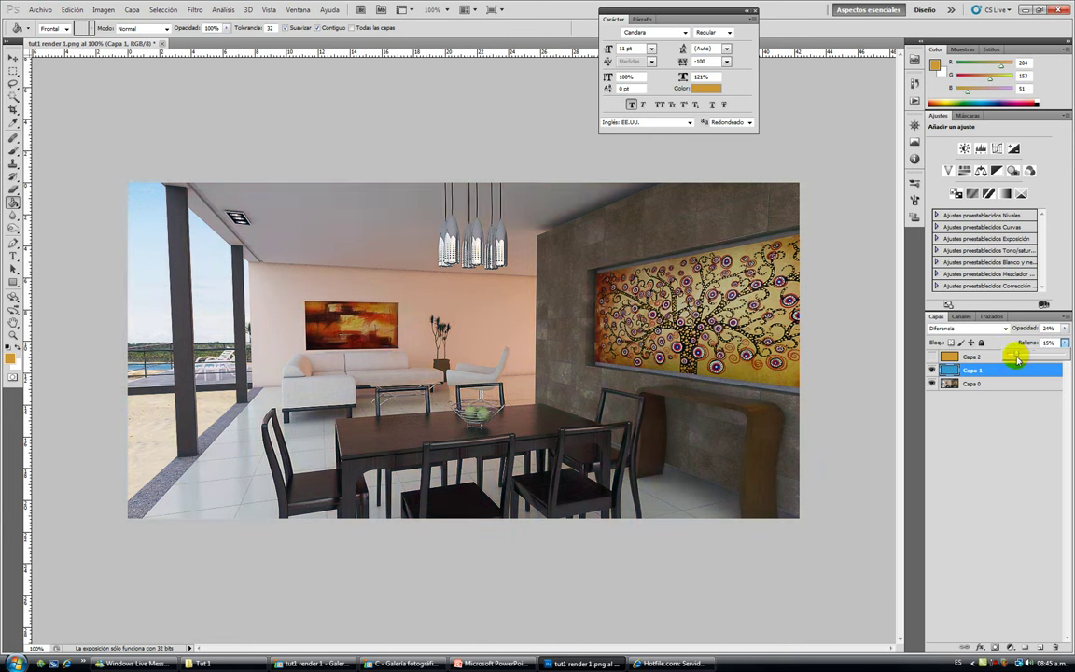
{"action": "left_click", "coordinate": [1064, 329]}
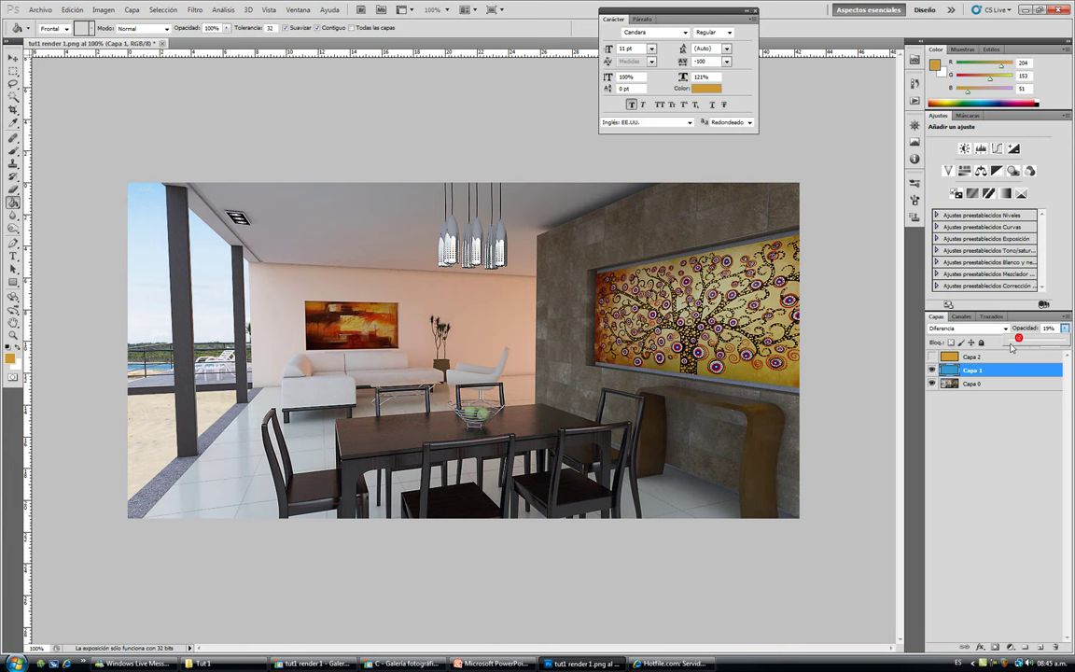
{"action": "left_click", "coordinate": [842, 332]}
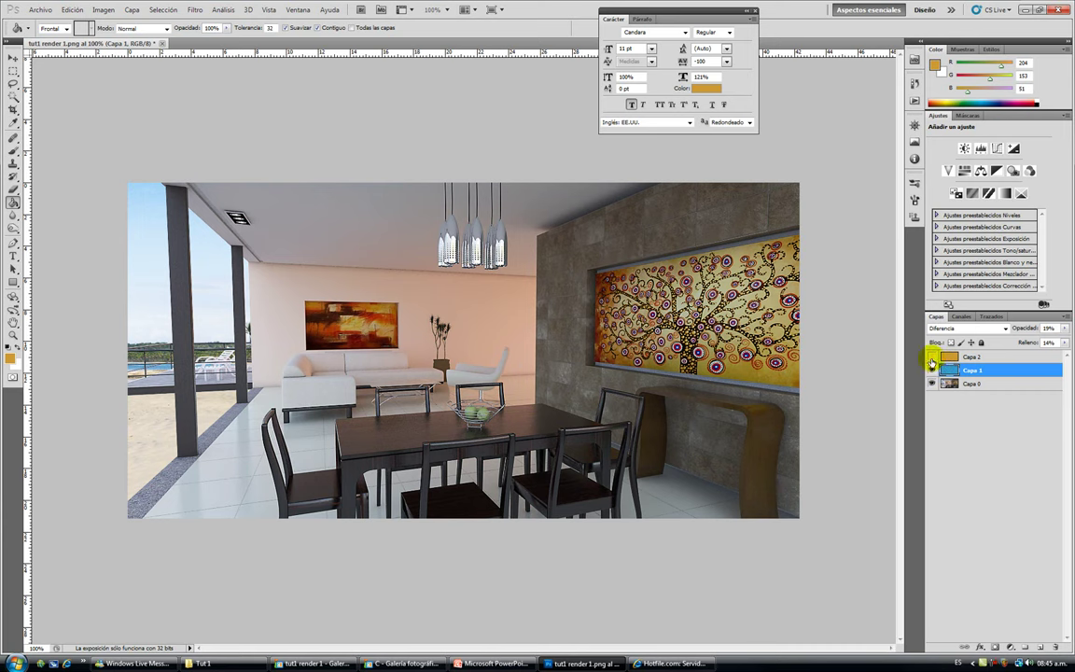
Show and select Capa 2, keeping Normal mode at about 45% opacity
{"action": "left_click", "coordinate": [931, 357]}
{"action": "left_click", "coordinate": [996, 357]}
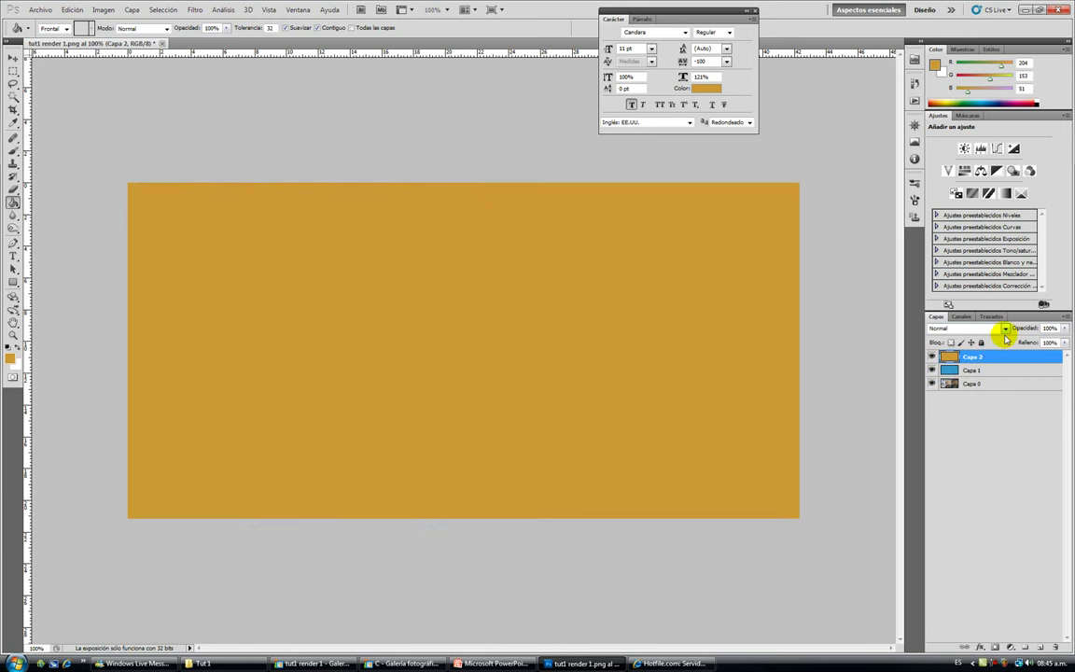
{"action": "left_click", "coordinate": [1005, 329]}
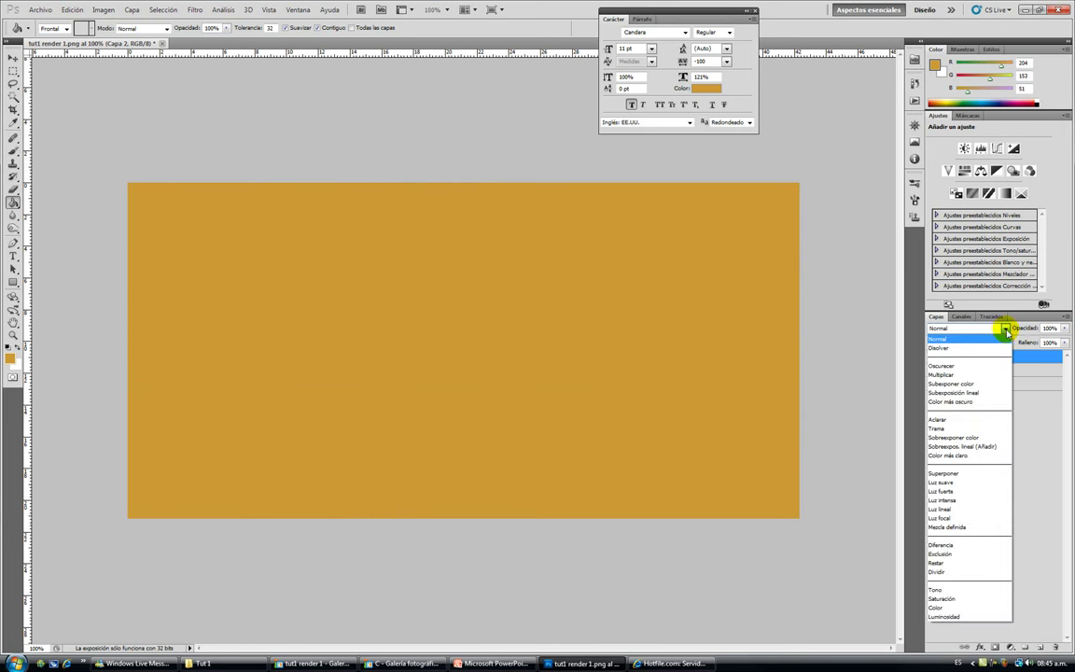
{"action": "left_click", "coordinate": [1064, 328]}
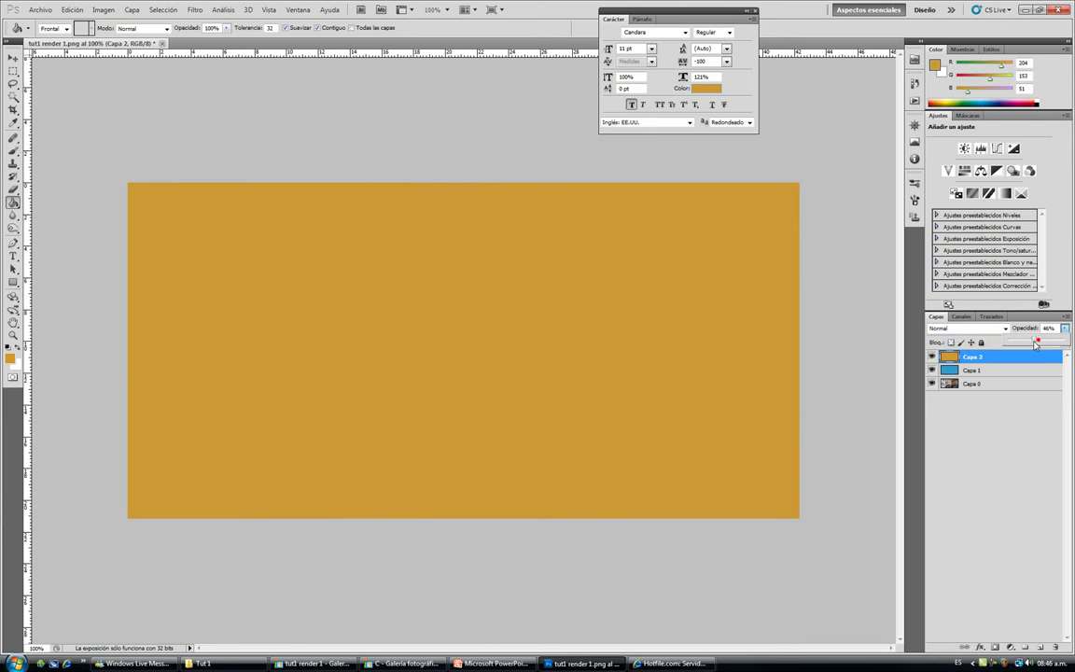
{"action": "left_click_drag", "start_coordinate": [1035, 344], "coordinate": [1033, 344]}
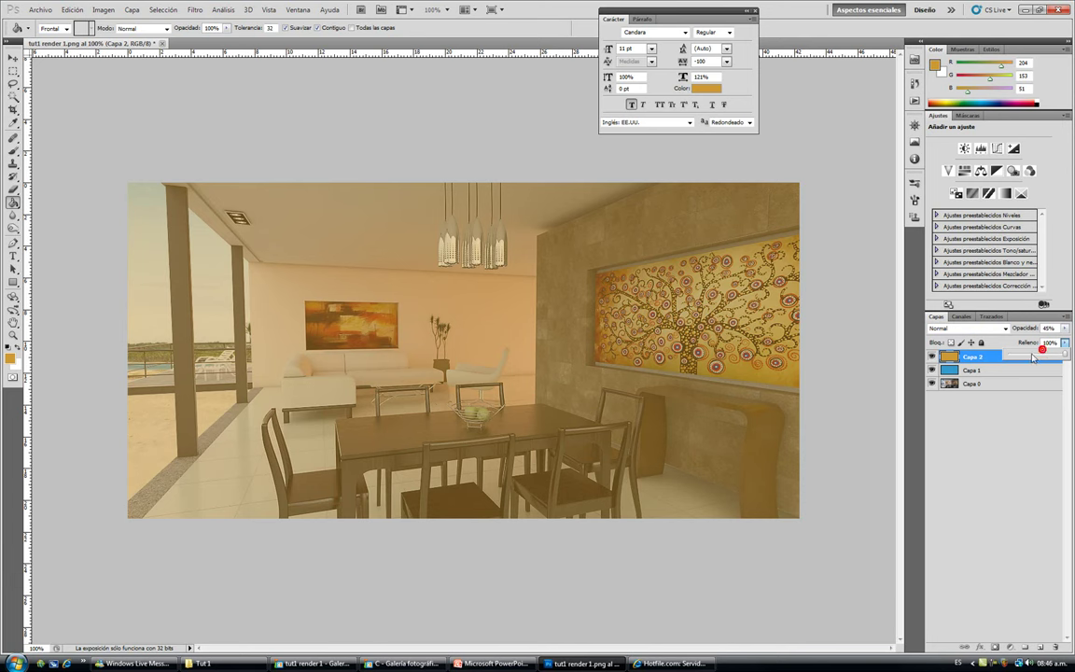
Try Aclarar and Color blend modes for Capa 2, settling on Tono
{"action": "left_click", "coordinate": [1007, 329]}
{"action": "left_click", "coordinate": [1005, 339]}
{"action": "key", "text": "Down"}
{"action": "key", "text": "Down"}
{"action": "key", "text": "Down"}
{"action": "key", "text": "Down"}
{"action": "key", "text": "Down"}
{"action": "key", "text": "Down"}
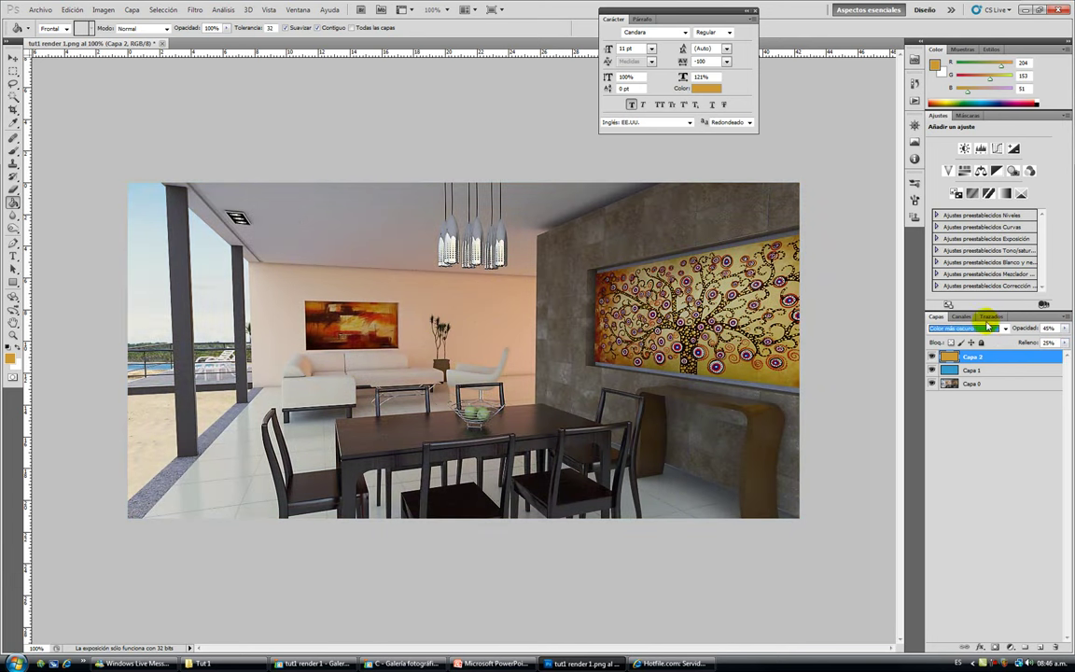
{"action": "left_click", "coordinate": [1005, 332]}
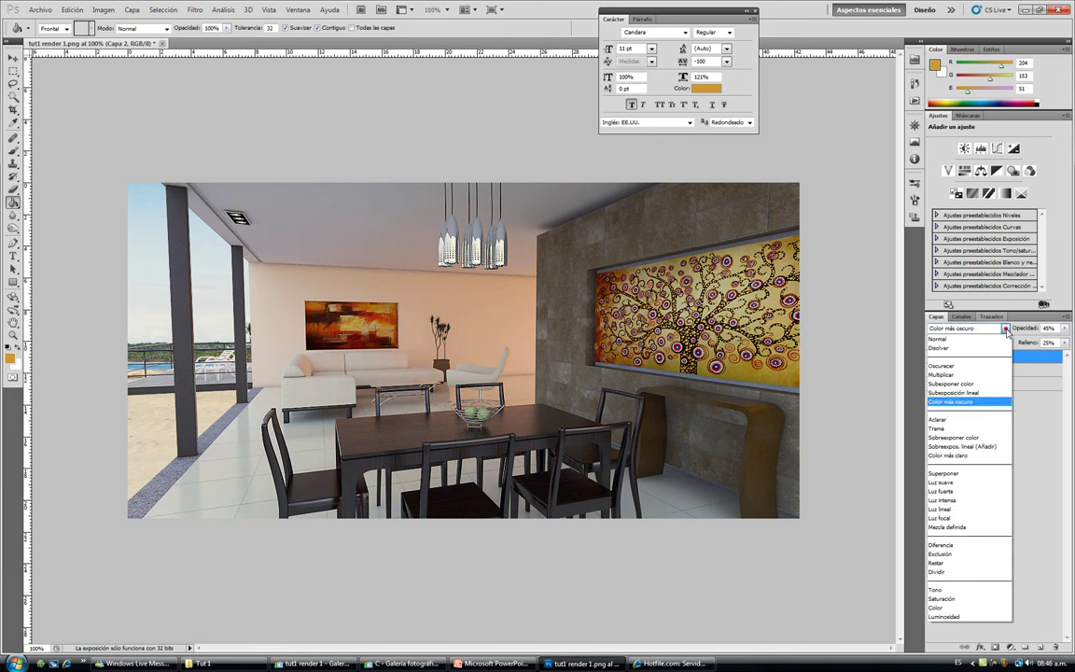
{"action": "left_click", "coordinate": [995, 420]}
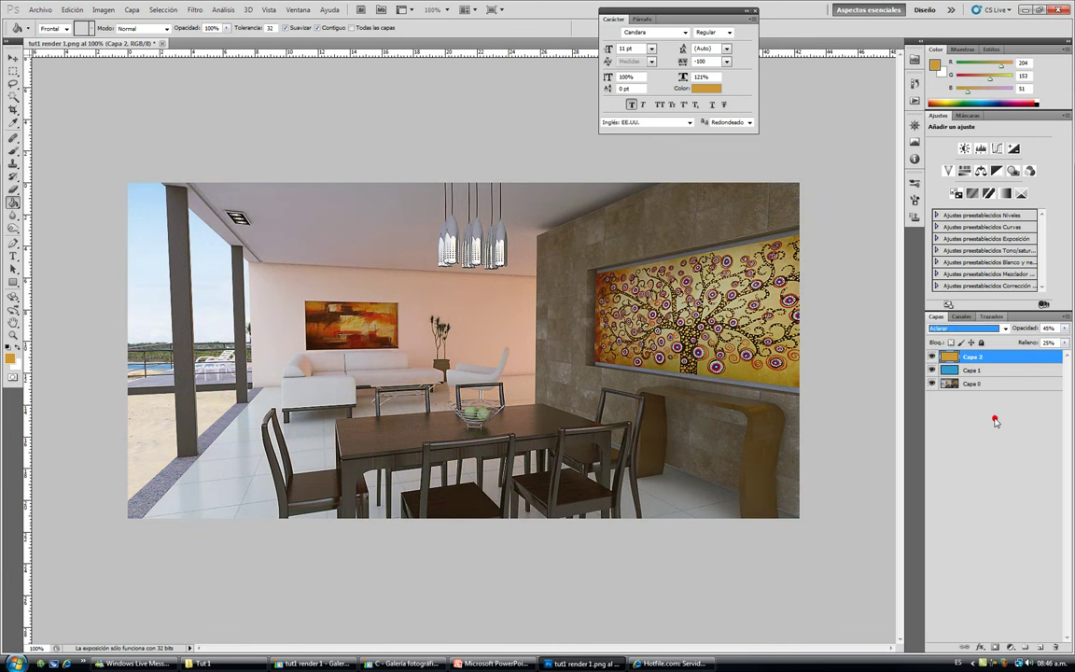
{"action": "left_click", "coordinate": [1005, 330]}
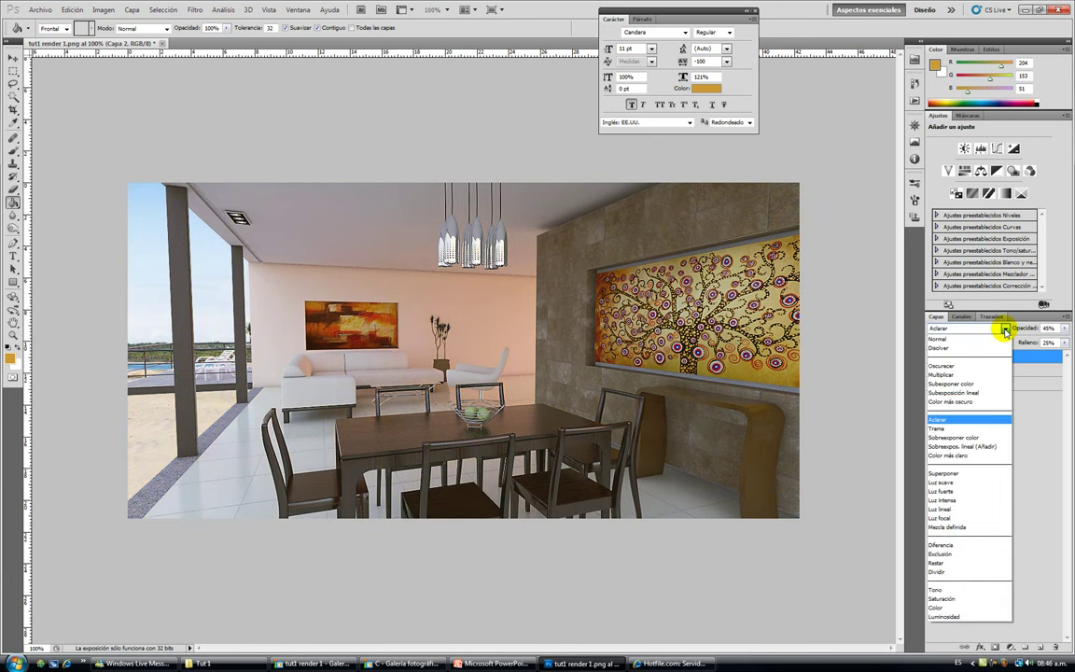
{"action": "left_click", "coordinate": [996, 608]}
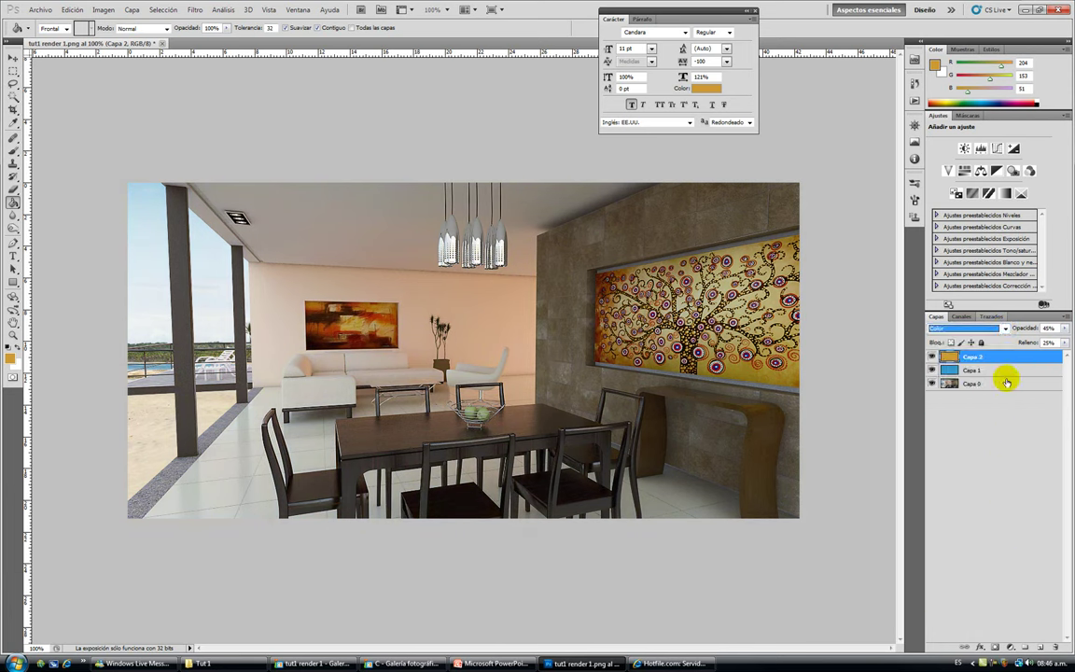
{"action": "left_click", "coordinate": [1006, 329]}
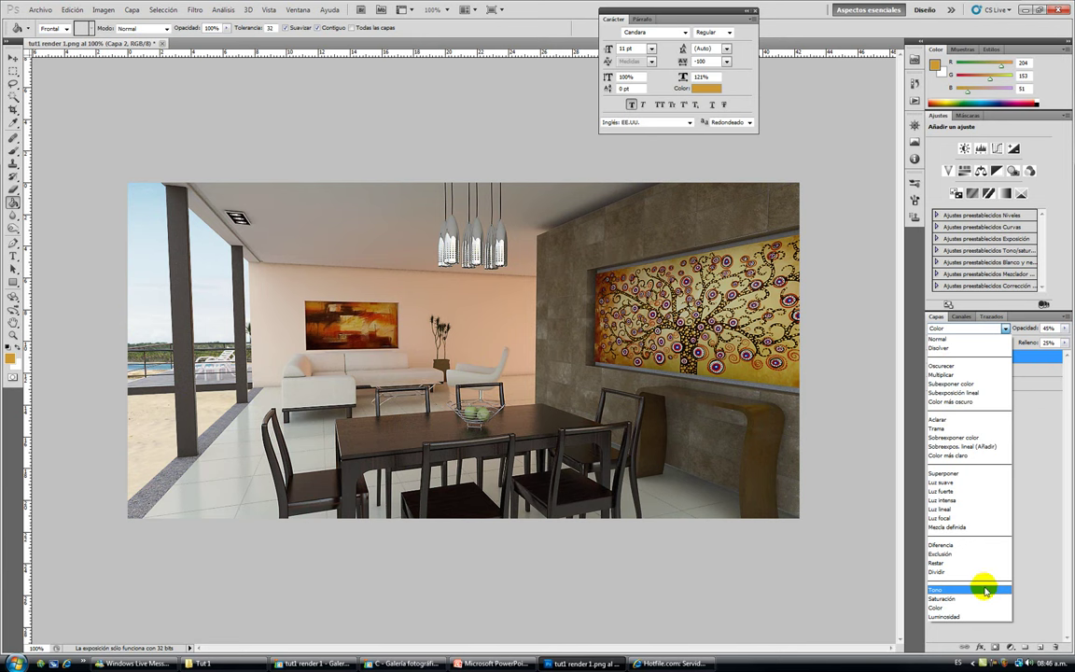
{"action": "left_click", "coordinate": [986, 590]}
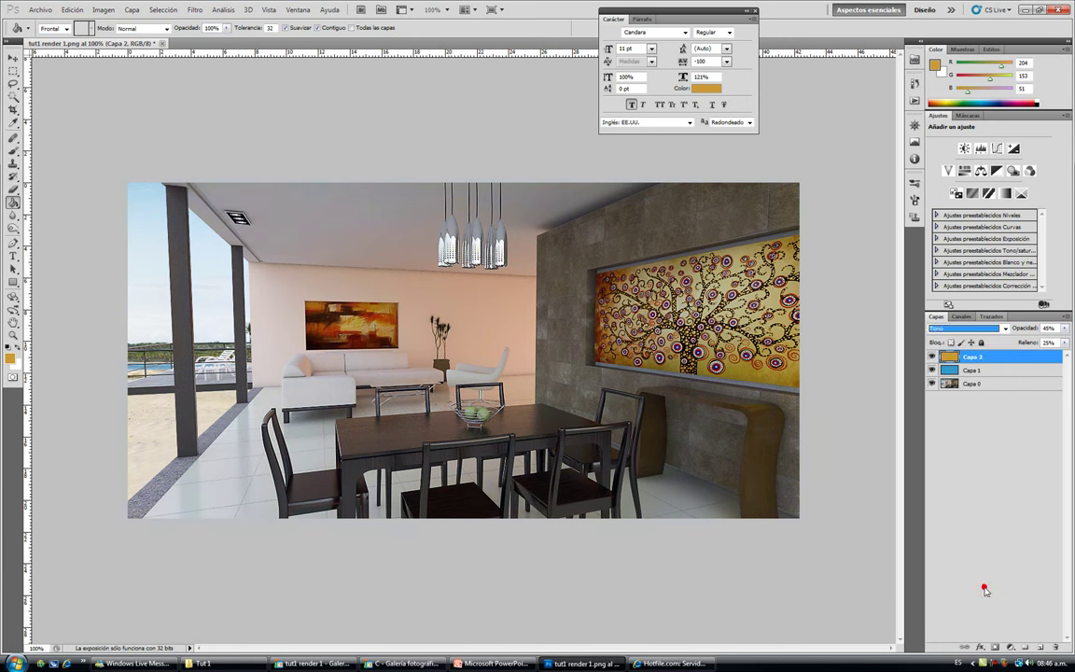
Toggle Capa 2's visibility to compare, then set its opacity to about 30%
{"action": "left_click", "coordinate": [931, 358]}
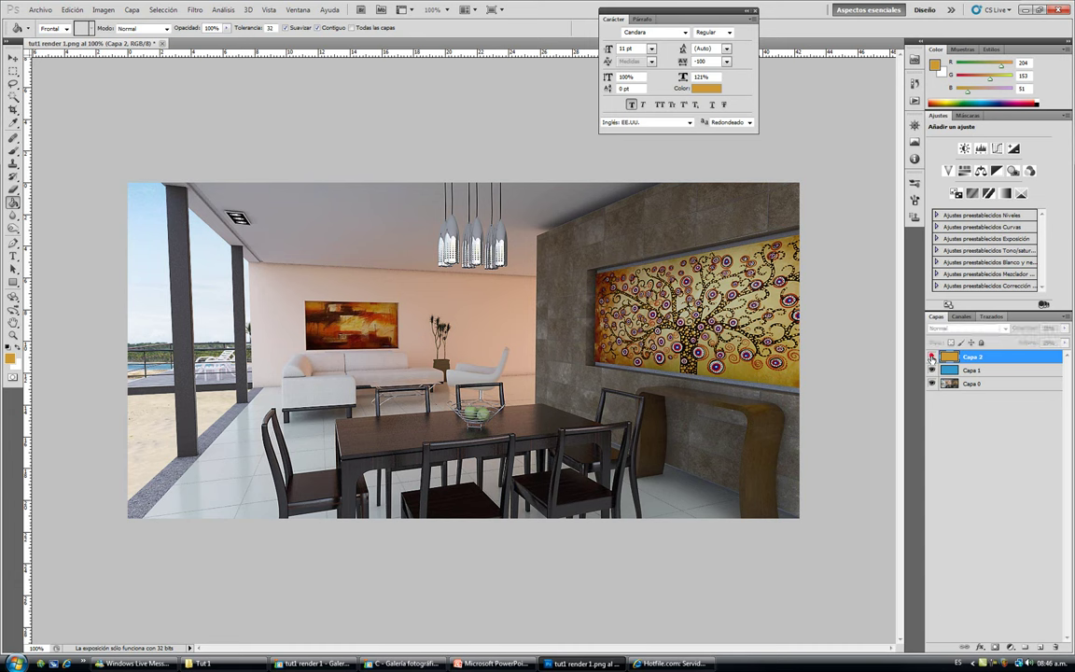
{"action": "left_click", "coordinate": [930, 359]}
{"action": "left_click", "coordinate": [930, 359]}
{"action": "left_click", "coordinate": [931, 359]}
{"action": "left_click", "coordinate": [930, 359]}
{"action": "left_click", "coordinate": [1064, 328]}
{"action": "left_click_drag", "start_coordinate": [1034, 342], "coordinate": [1027, 343]}
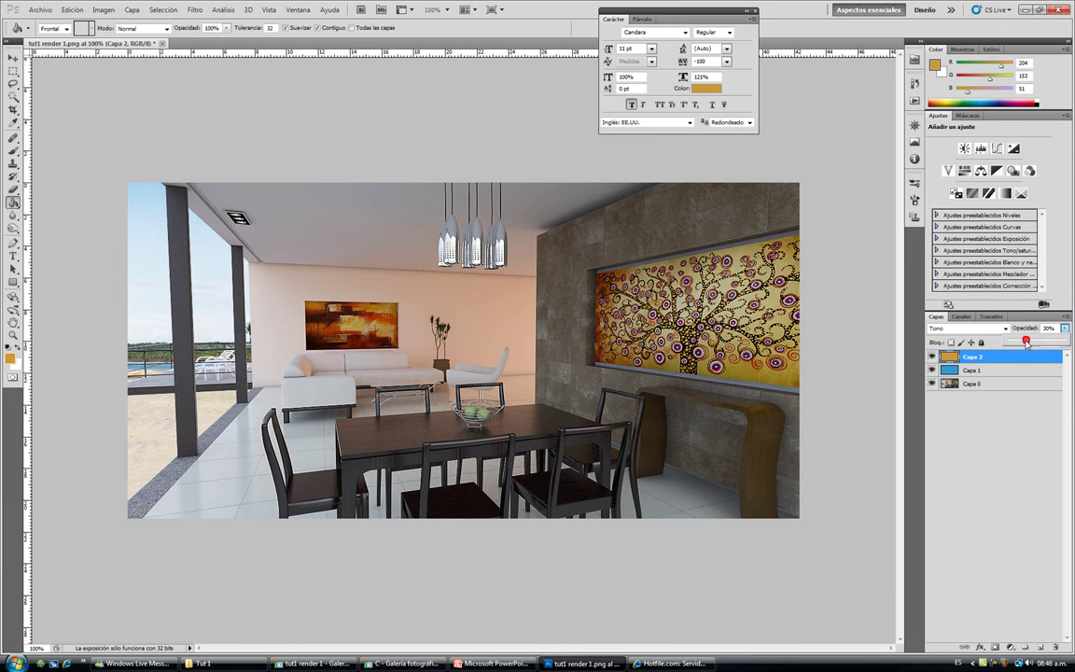
Select layers Capa 1, Capa 0 and Capa 2 and merge them into one layer
{"action": "left_click", "coordinate": [1000, 371]}
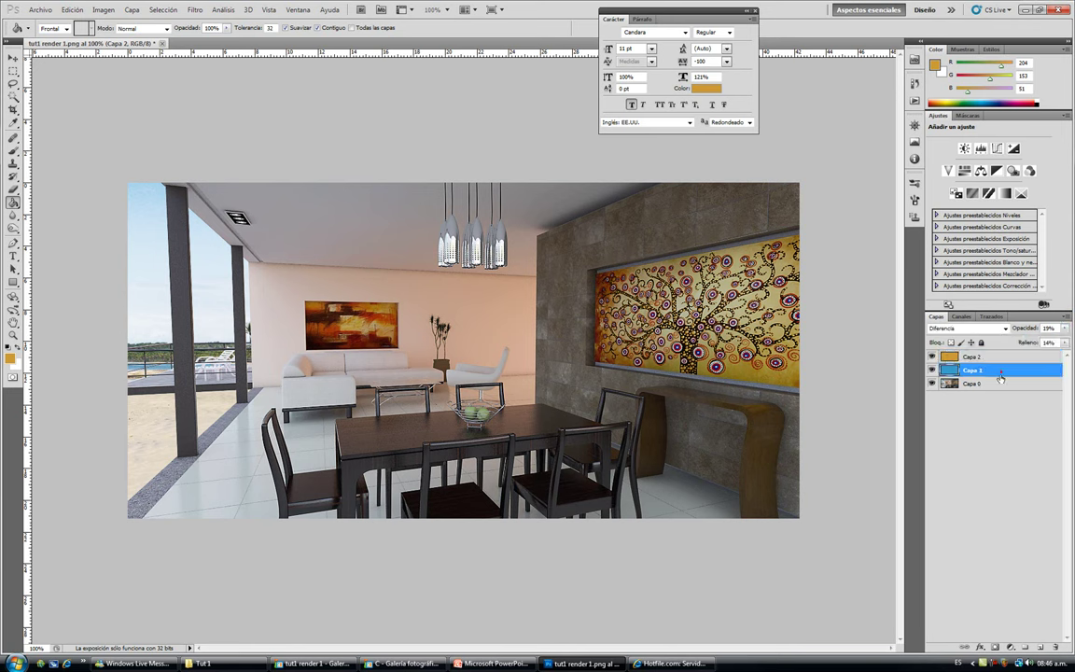
{"action": "left_click", "coordinate": [931, 370]}
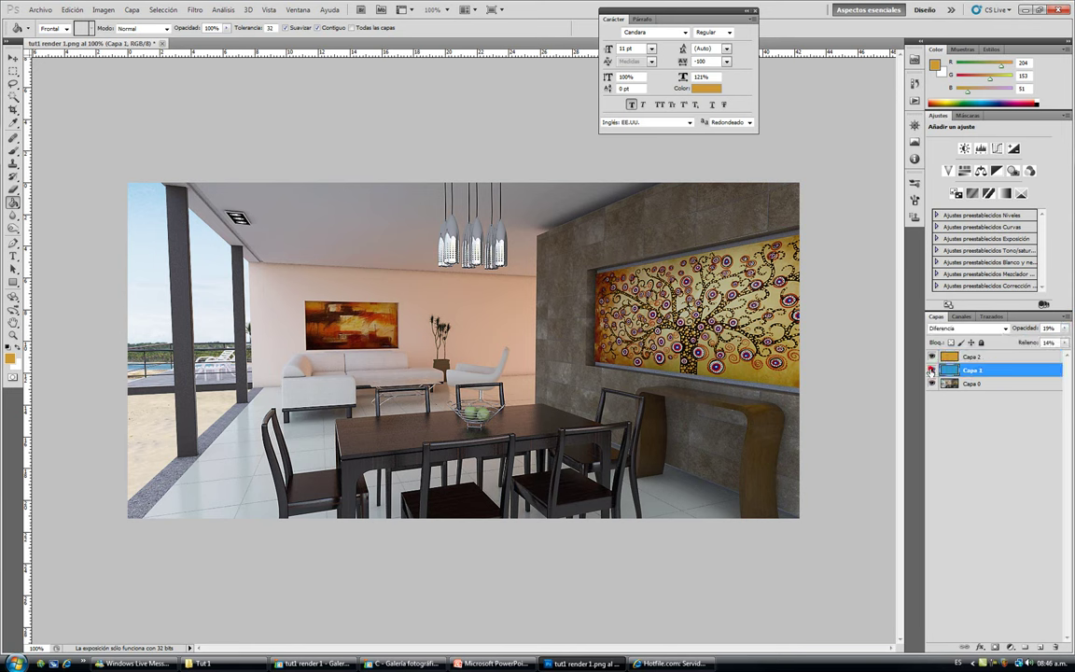
{"action": "left_click", "coordinate": [1013, 384], "text": "shift"}
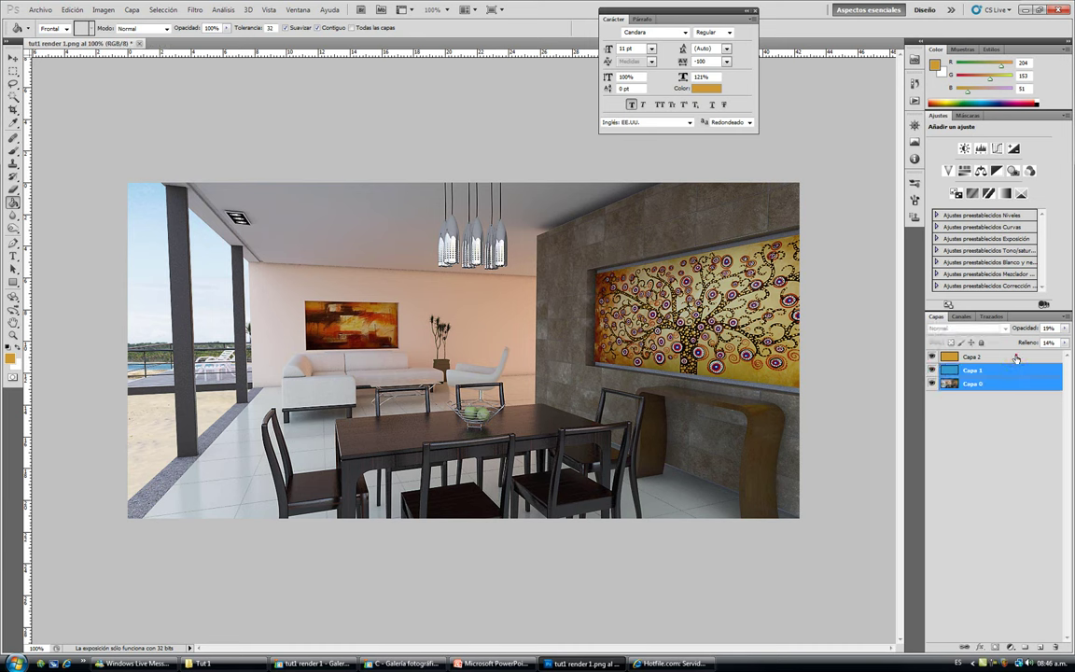
{"action": "left_click", "coordinate": [1015, 357], "text": "shift"}
{"action": "right_click", "coordinate": [1009, 376]}
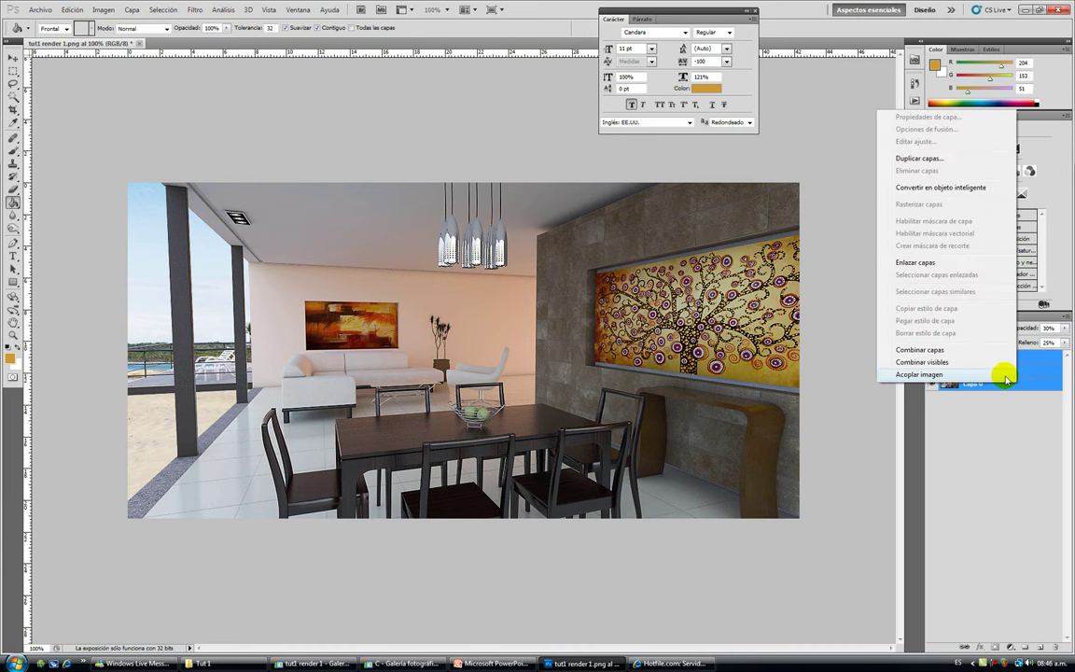
{"action": "left_click", "coordinate": [1002, 350]}
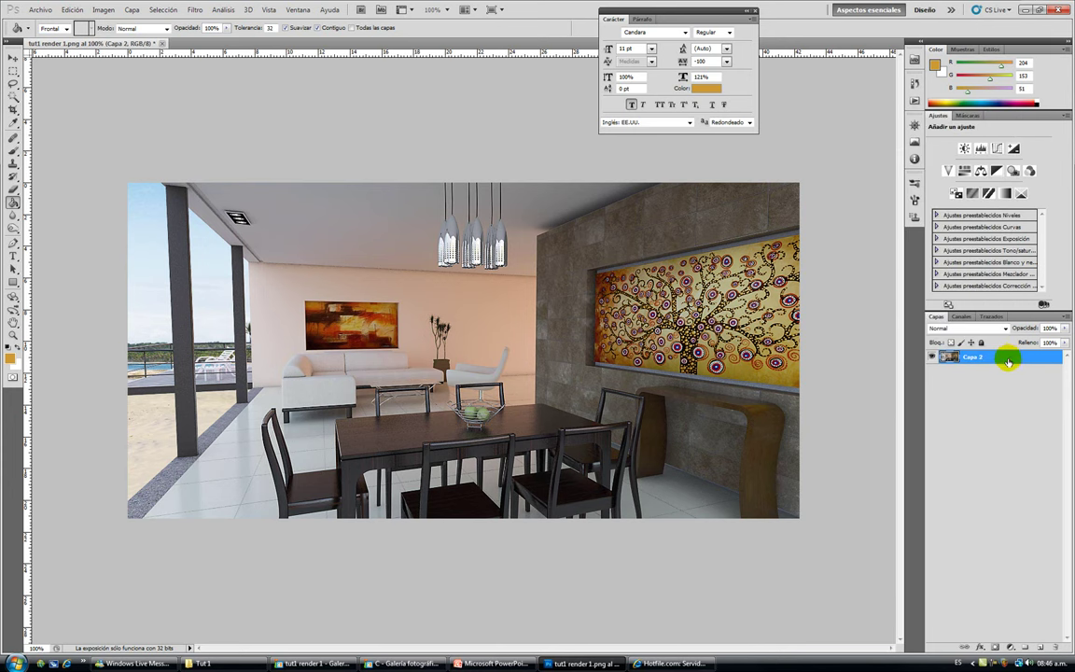
Duplicate the merged Capa 2 layer and set the copy's blend mode to Superponer (Overlay)
{"action": "left_click_drag", "start_coordinate": [1016, 362], "coordinate": [1039, 645]}
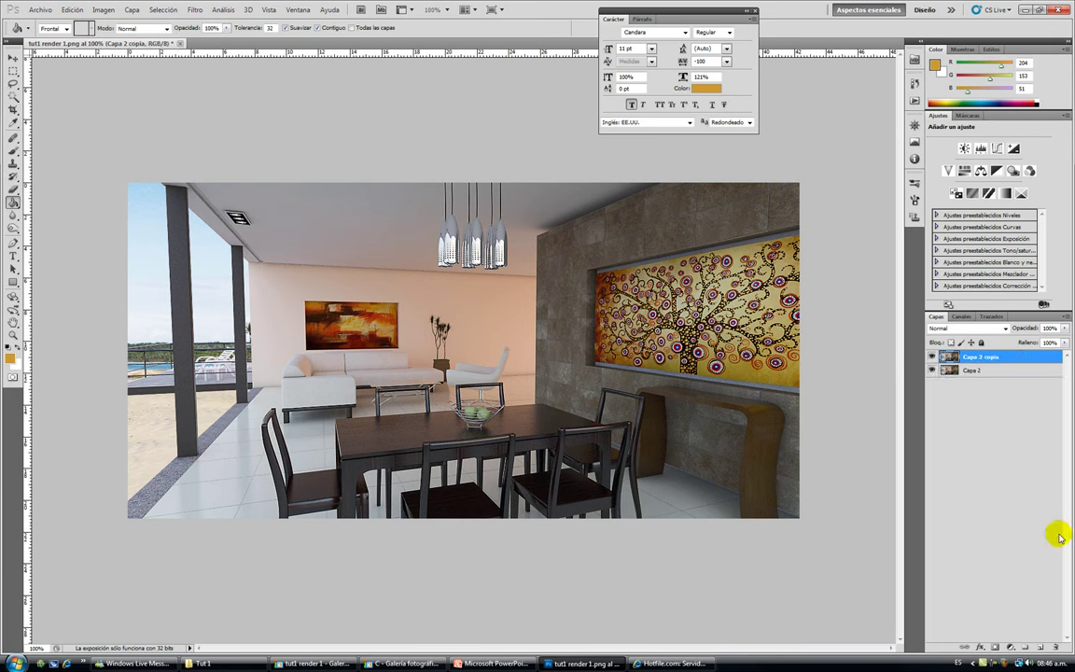
{"action": "left_click", "coordinate": [1007, 330]}
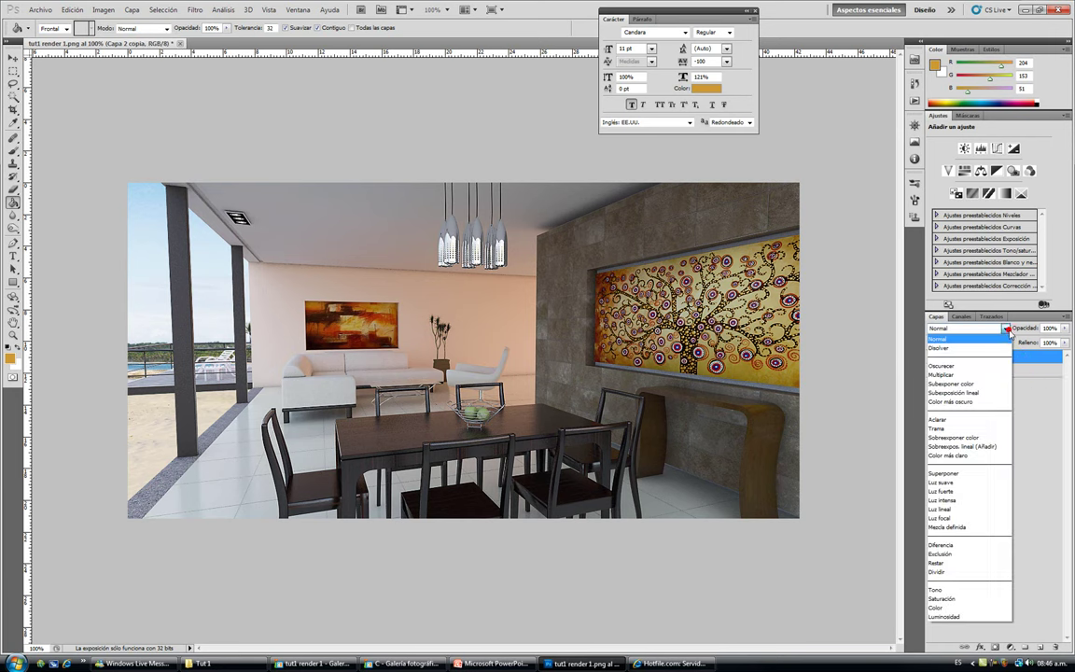
{"action": "left_click", "coordinate": [985, 473]}
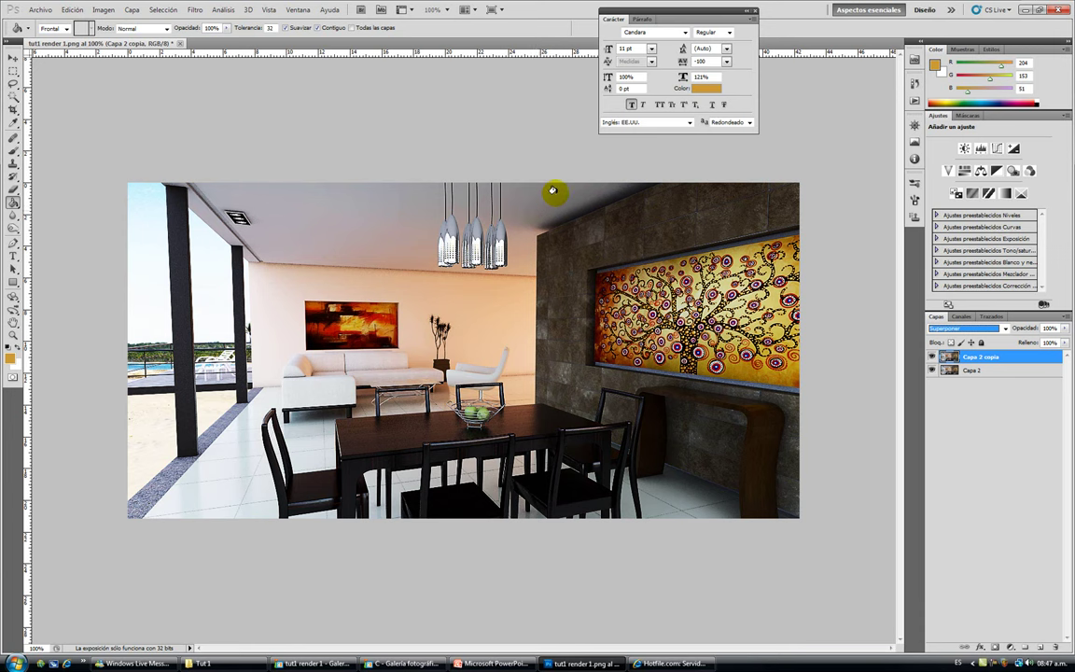
Set the Overlay copy to 35% opacity and 37% fill, then toggle its visibility to compare
{"action": "left_click", "coordinate": [1066, 328]}
{"action": "left_click_drag", "start_coordinate": [1036, 344], "coordinate": [1031, 345]}
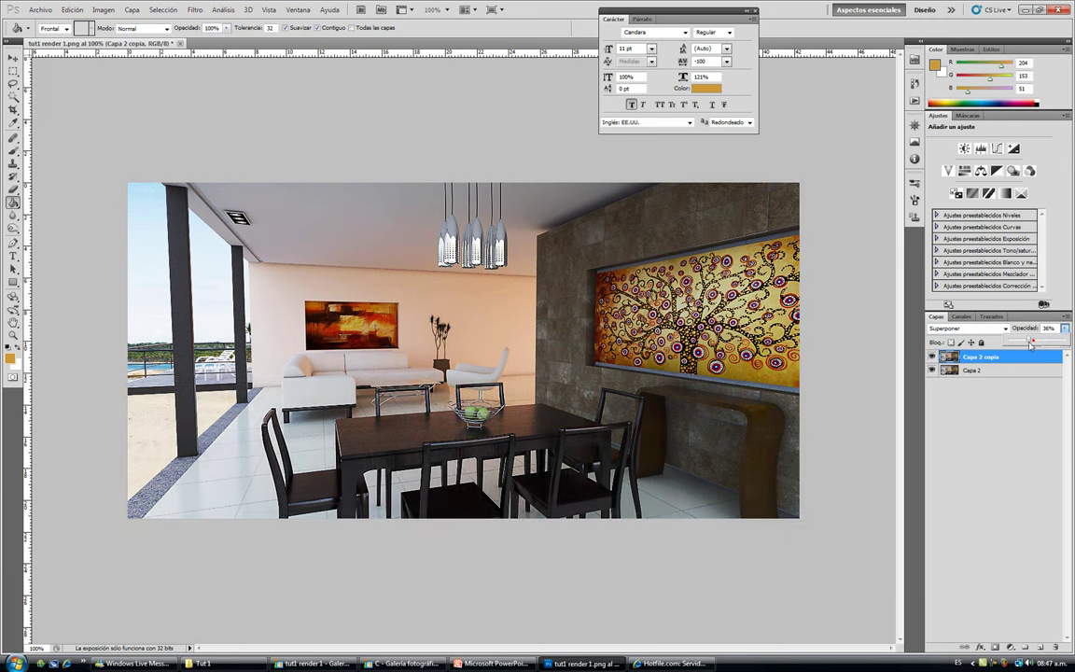
{"action": "left_click", "coordinate": [1063, 342]}
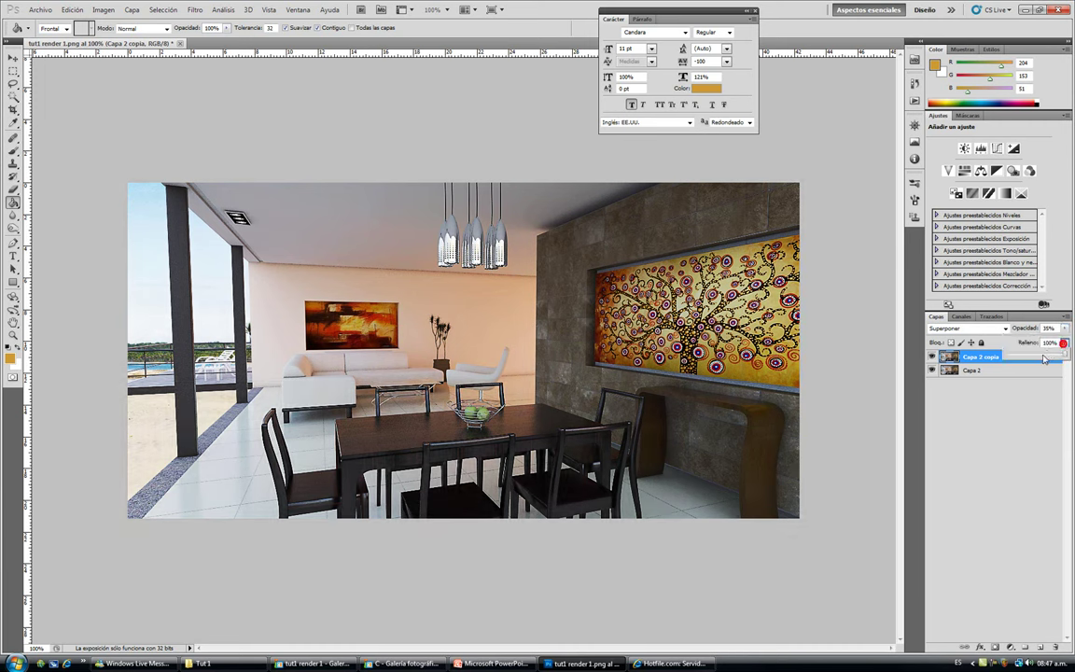
{"action": "left_click_drag", "start_coordinate": [1032, 360], "coordinate": [1030, 361]}
{"action": "left_click", "coordinate": [931, 357]}
{"action": "left_click", "coordinate": [931, 358]}
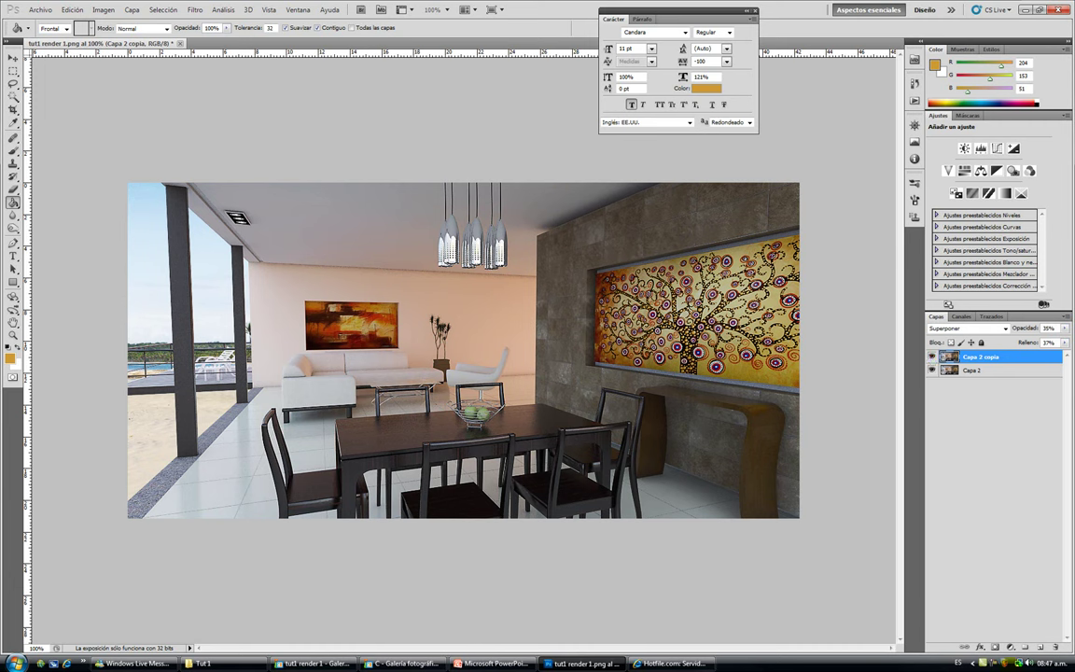
Bring up the Camtasia Recorder controls from the taskbar tray, ready to stop recording
{"action": "left_click", "coordinate": [995, 665]}
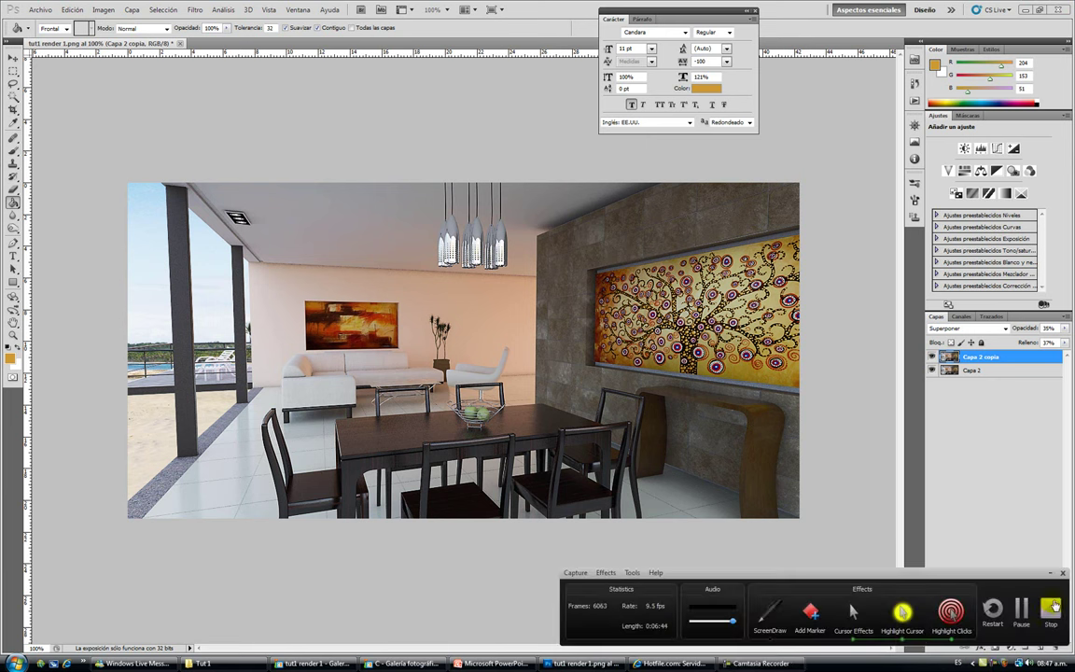
{"action": "left_click", "coordinate": [933, 489]}
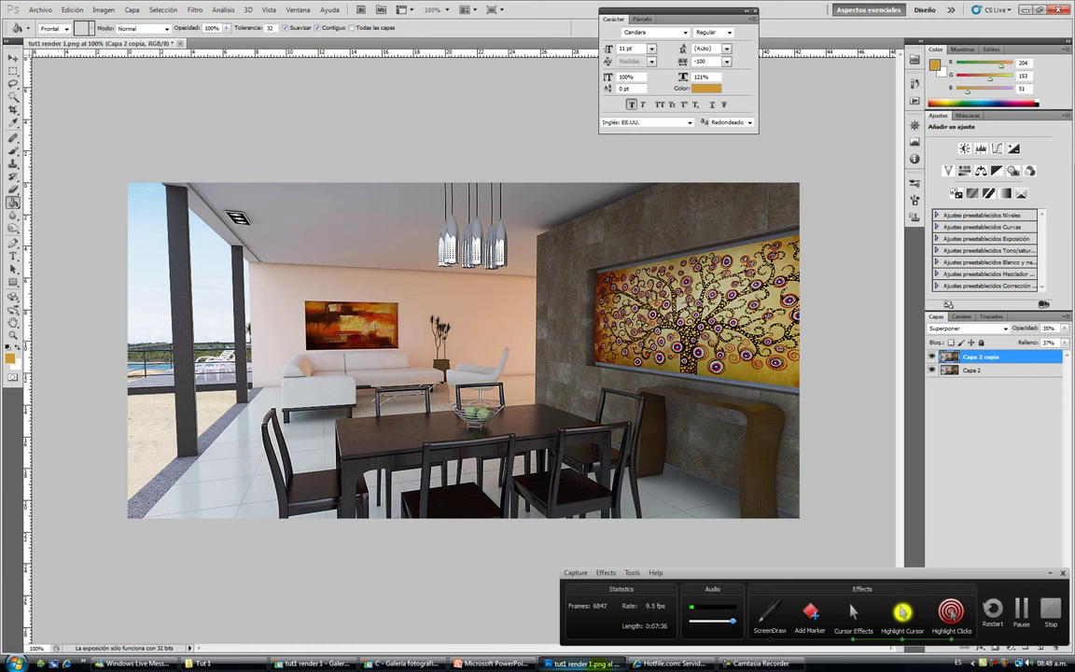
{"action": "mouse_move", "coordinate": [196, 663]}
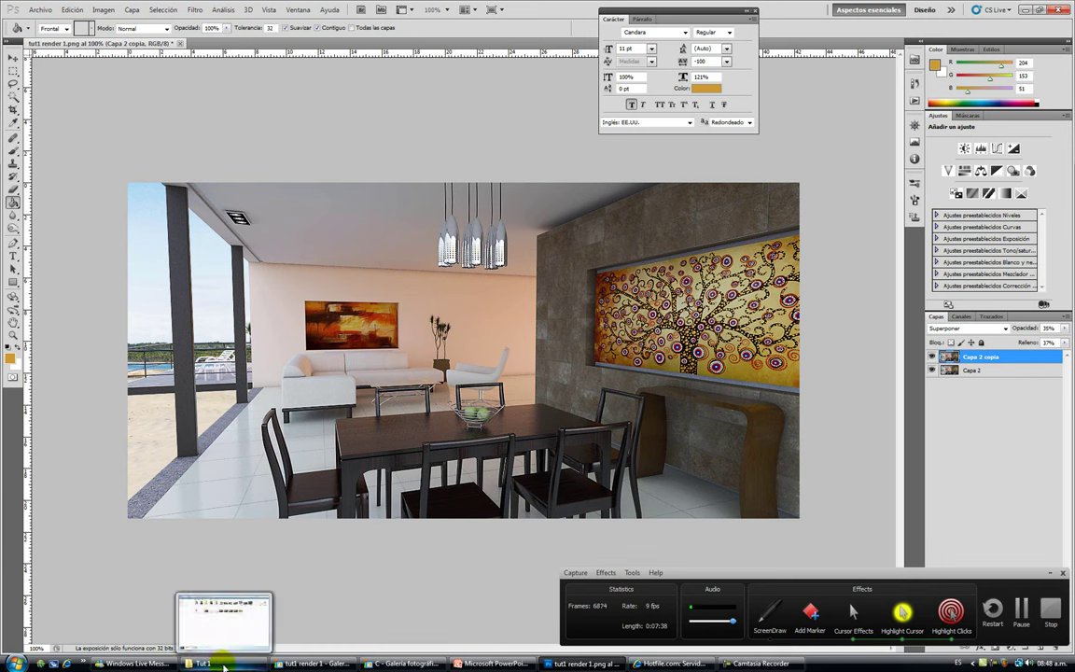